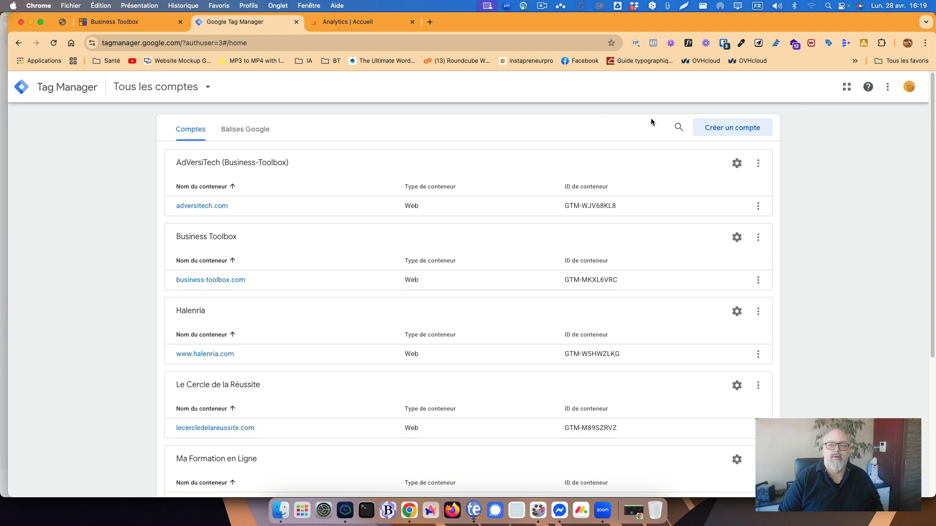
# - Start a new Tag Manager account named "Mini Offre" with Belgique as its country
pyautogui.click(740, 129)
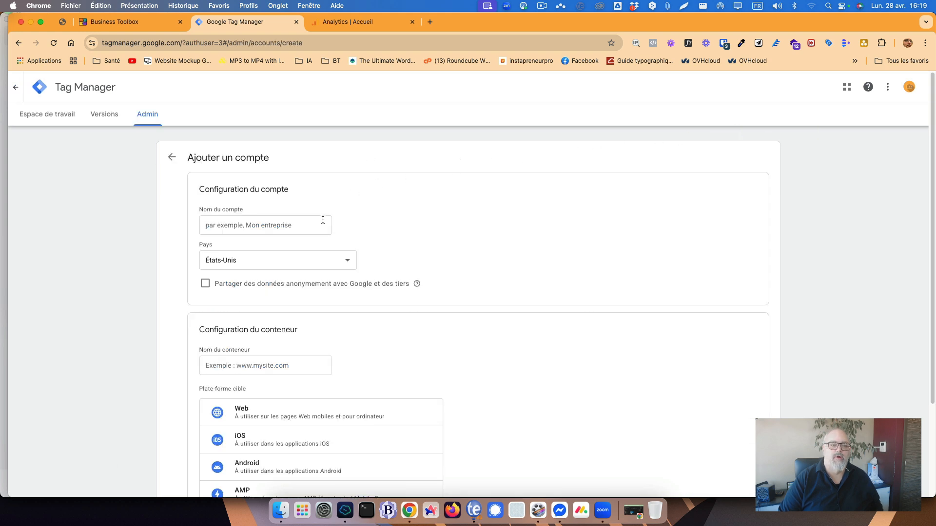
pyautogui.click(266, 226)
pyautogui.write('Mini')
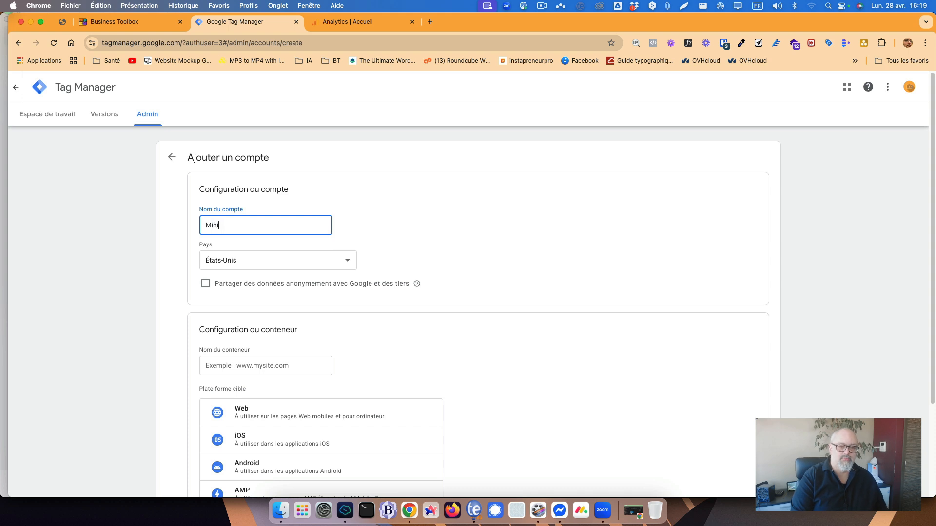
pyautogui.write(' Offre')
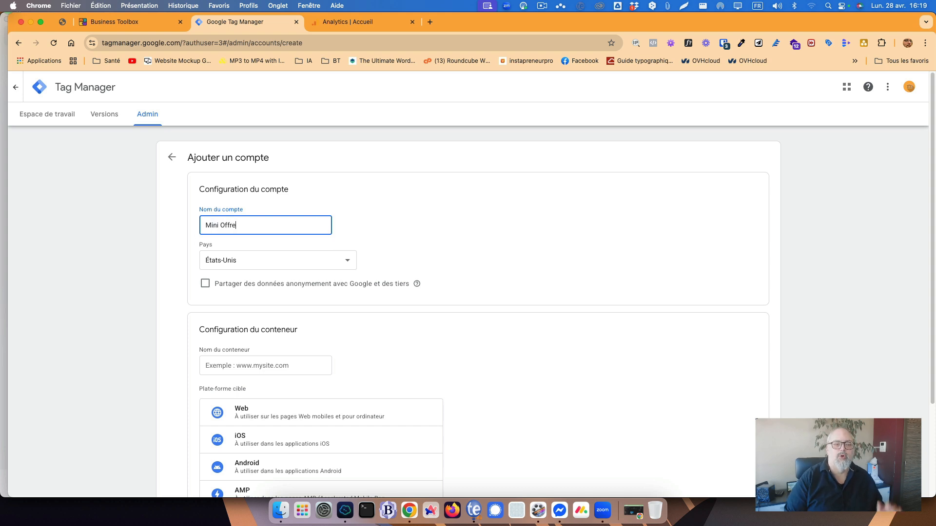
pyautogui.click(349, 263)
pyautogui.scroll(5, 290, 274)
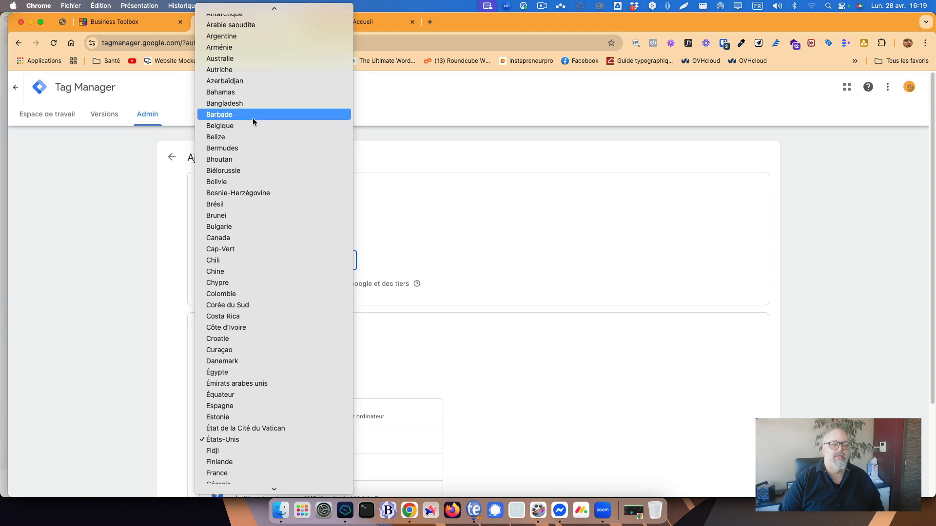
pyautogui.click(309, 126)
# - Name the container mini-offre.com, choose Web as its target platform and submit the account creation
pyautogui.scroll(-3, 499, 260)
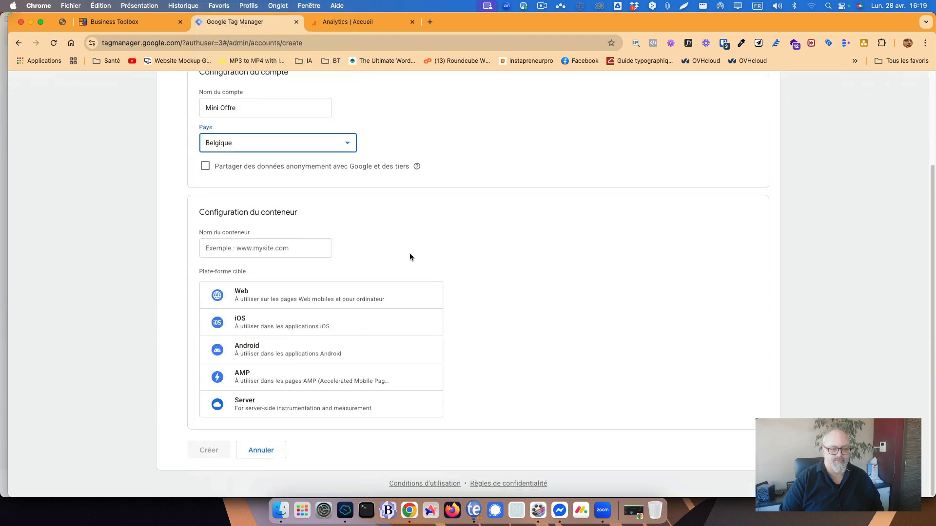
pyautogui.click(299, 248)
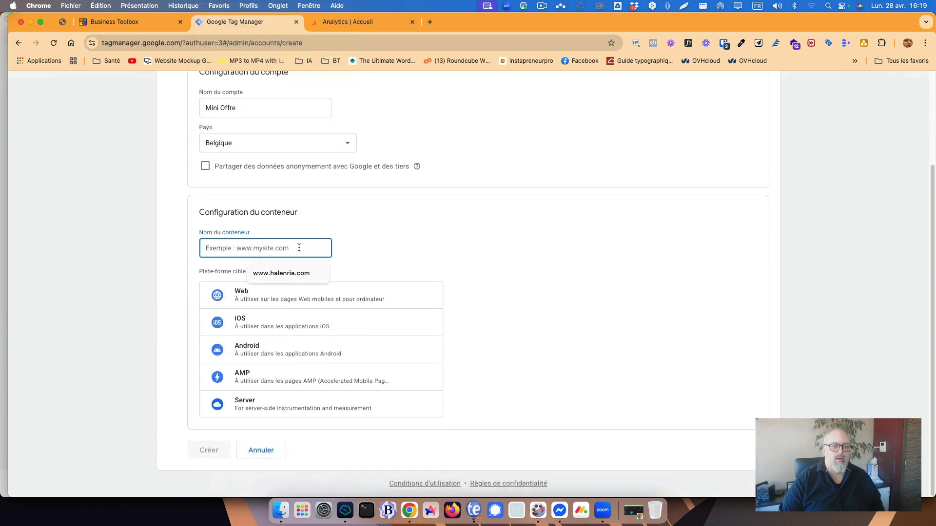
pyautogui.write('w')
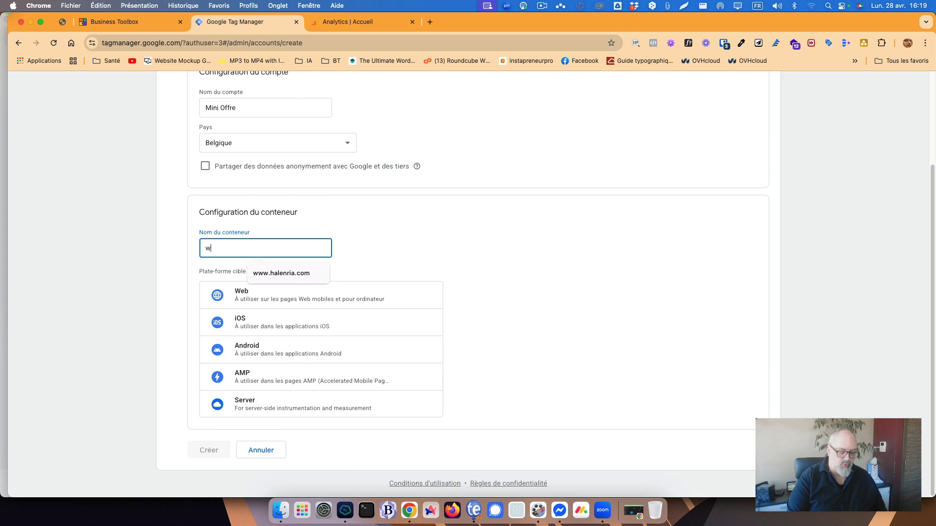
pyautogui.write('ww.mini')
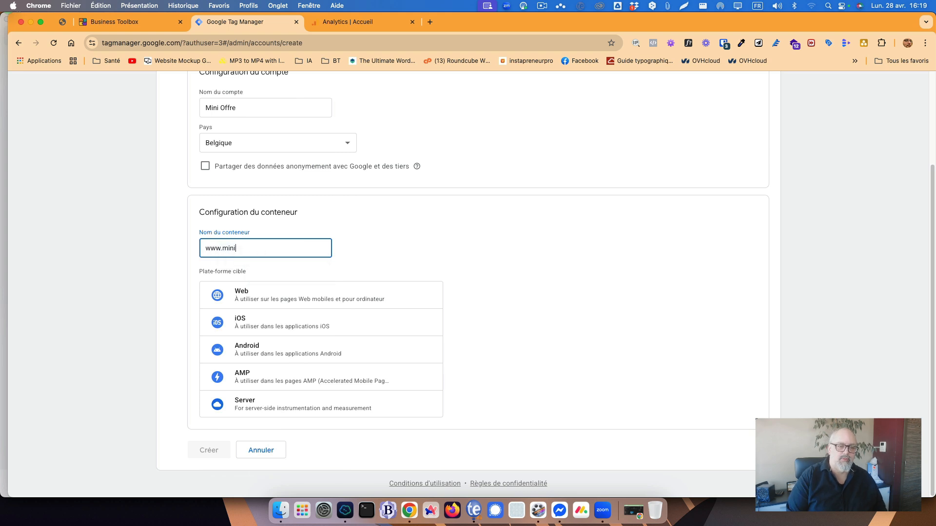
pyautogui.write('-offre.com')
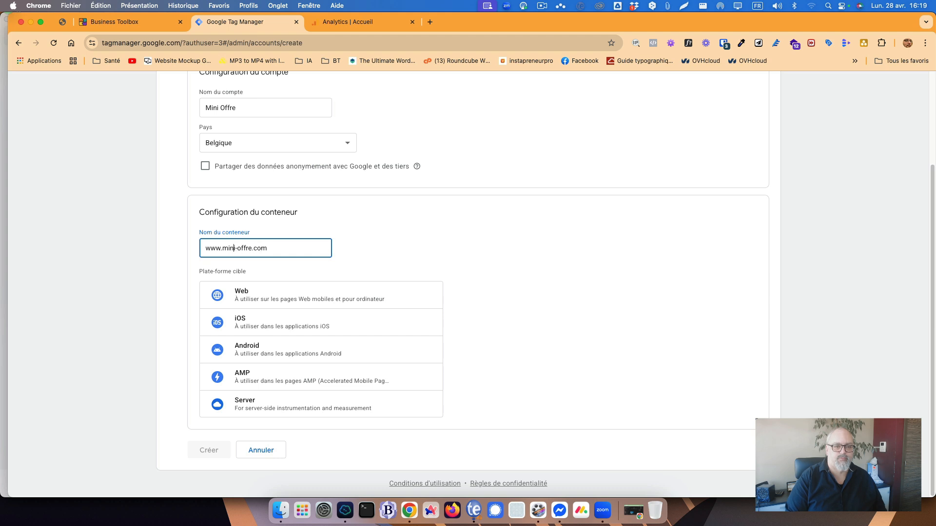
pyautogui.press('BackSpace')
pyautogui.press('BackSpace')
pyautogui.press('BackSpace')
pyautogui.press('BackSpace')
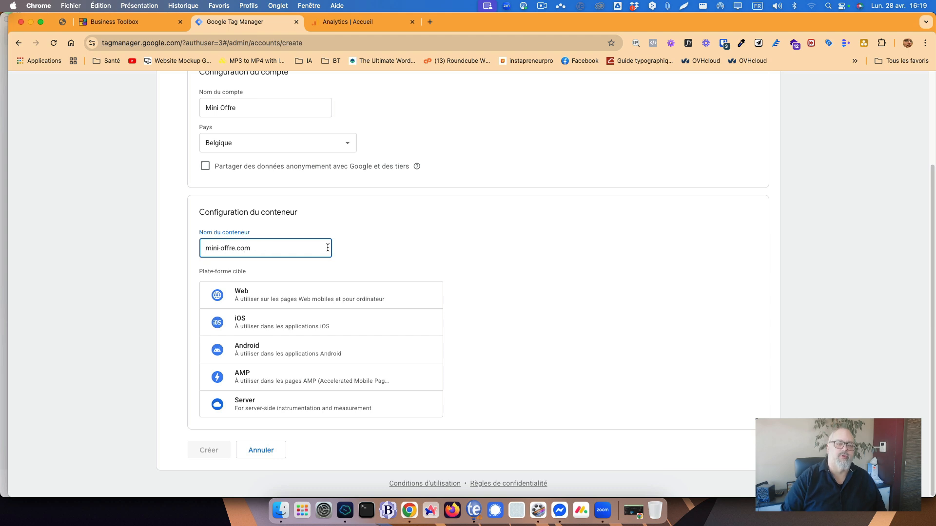
pyautogui.click(301, 295)
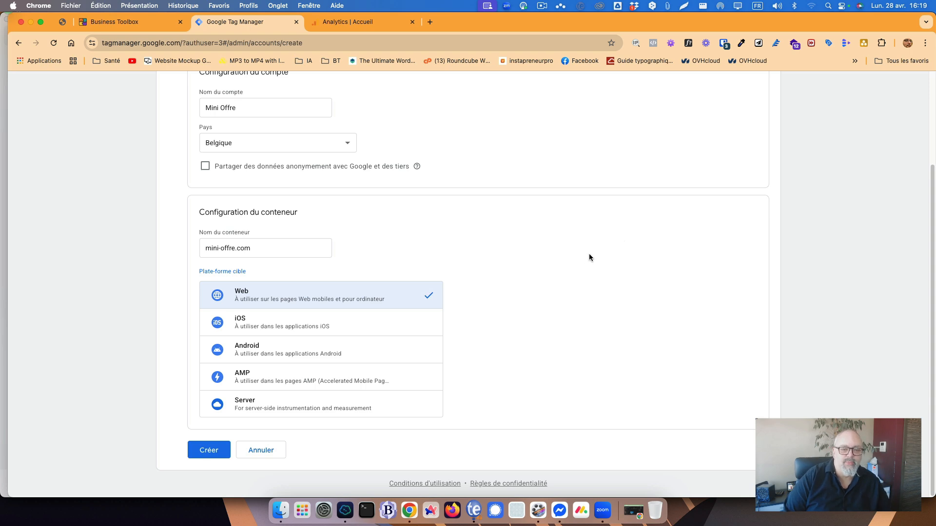
pyautogui.click(209, 450)
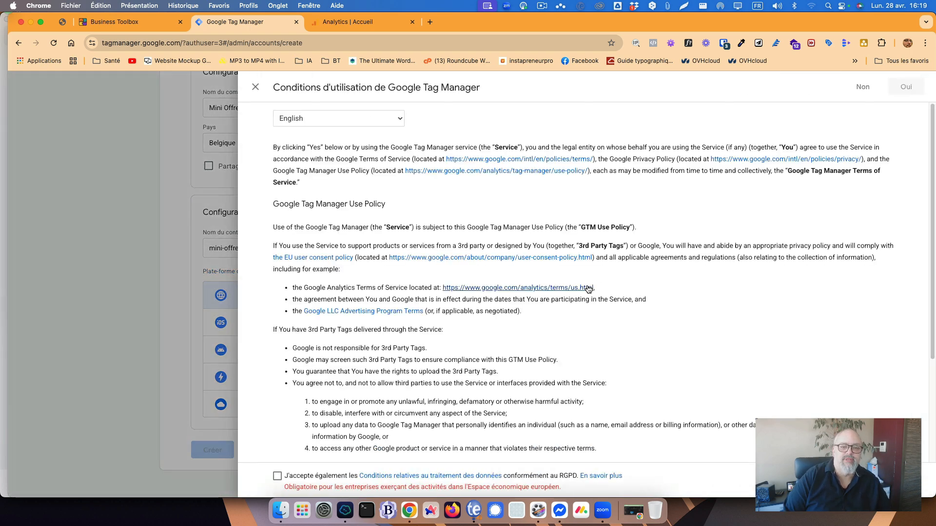
# - Show the Tag Manager terms of use in French and accept them together with the RGPD data processing terms
pyautogui.click(393, 125)
pyautogui.click(346, 132)
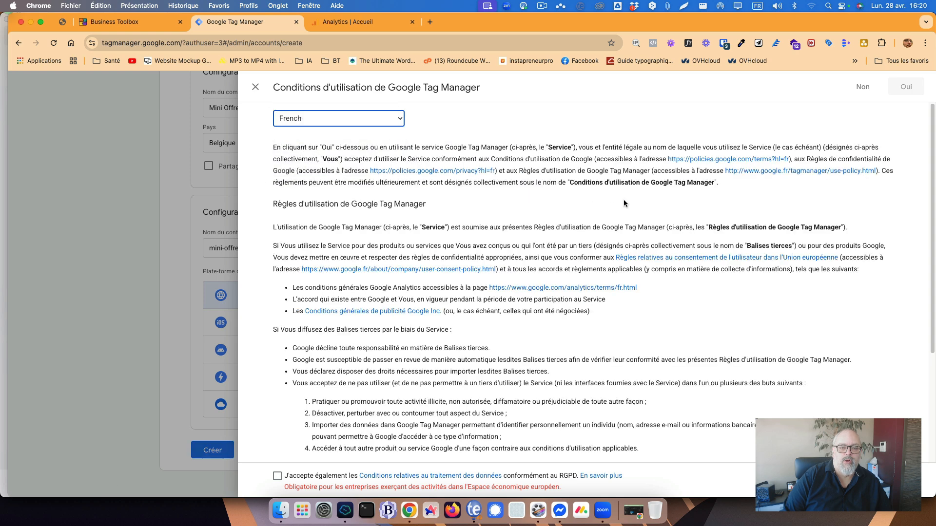
pyautogui.scroll(-3, 653, 217)
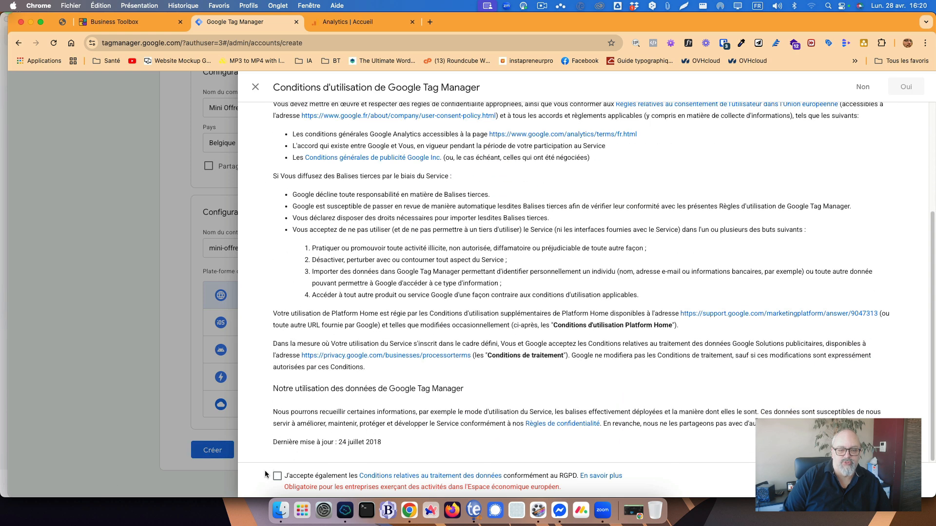
pyautogui.click(277, 477)
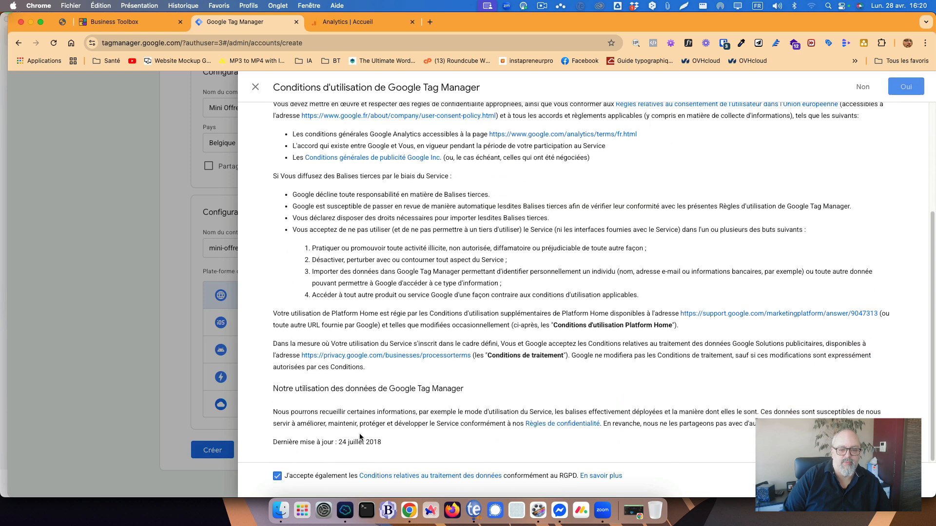
pyautogui.click(905, 87)
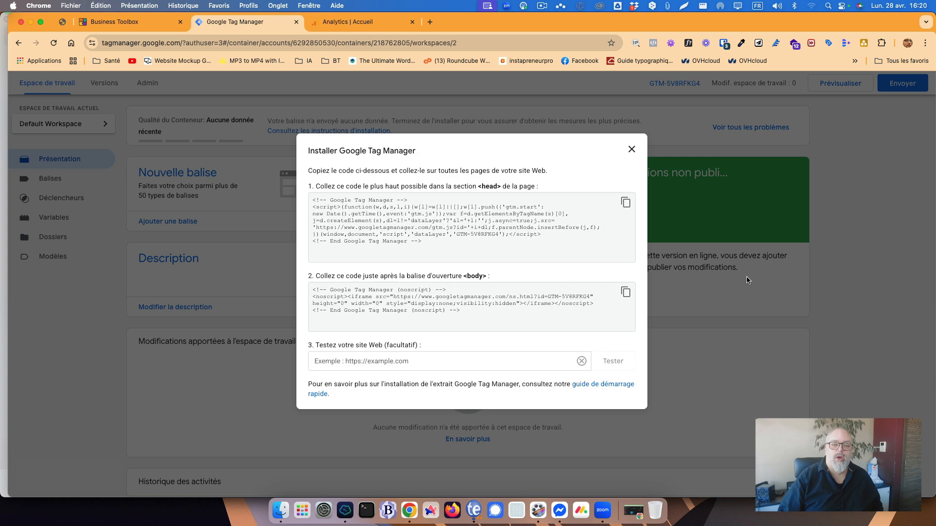
# - Switch to Business Toolbox and open the settings of the funnel "2 – Mini Offre Machine"
pyautogui.click(148, 20)
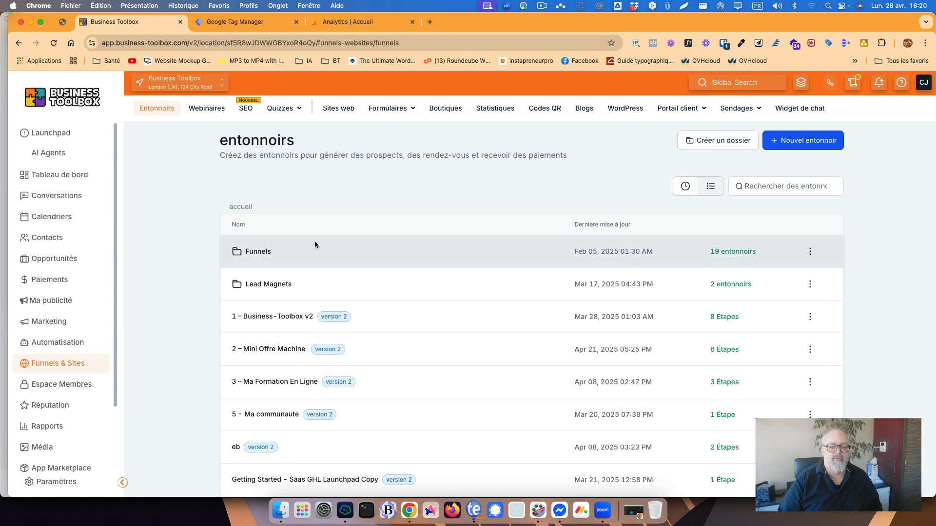
pyautogui.click(273, 350)
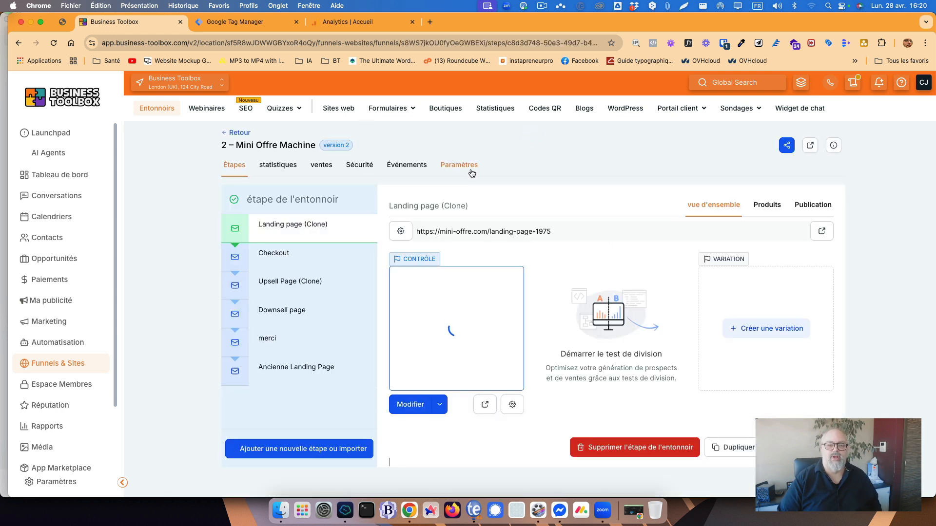
pyautogui.click(467, 168)
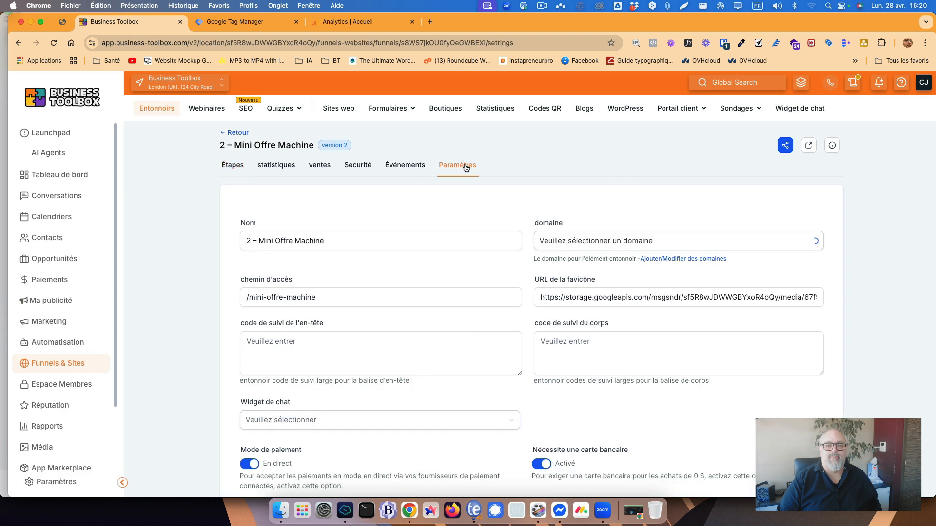
pyautogui.scroll(-1, 439, 283)
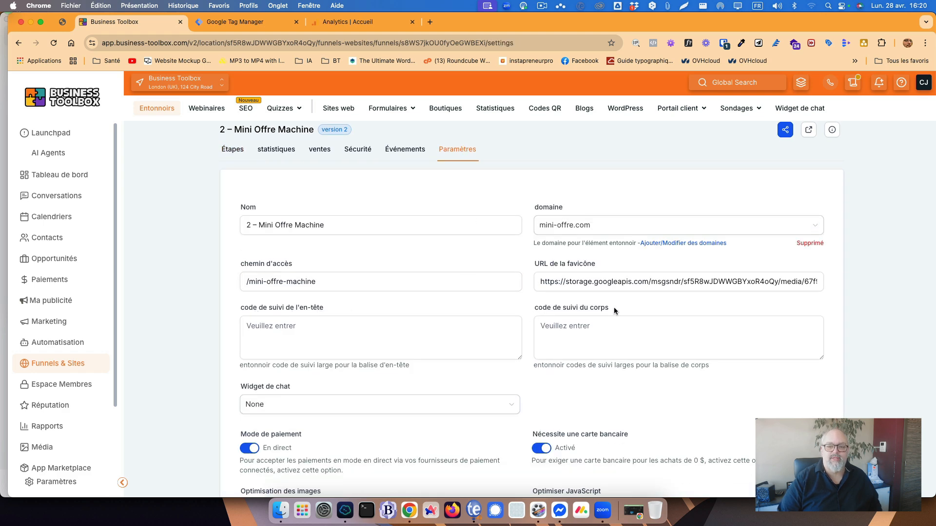
# - Copy the head snippet from Google Tag Manager and paste it into the funnel's header tracking code in Business Toolbox
pyautogui.click(370, 20)
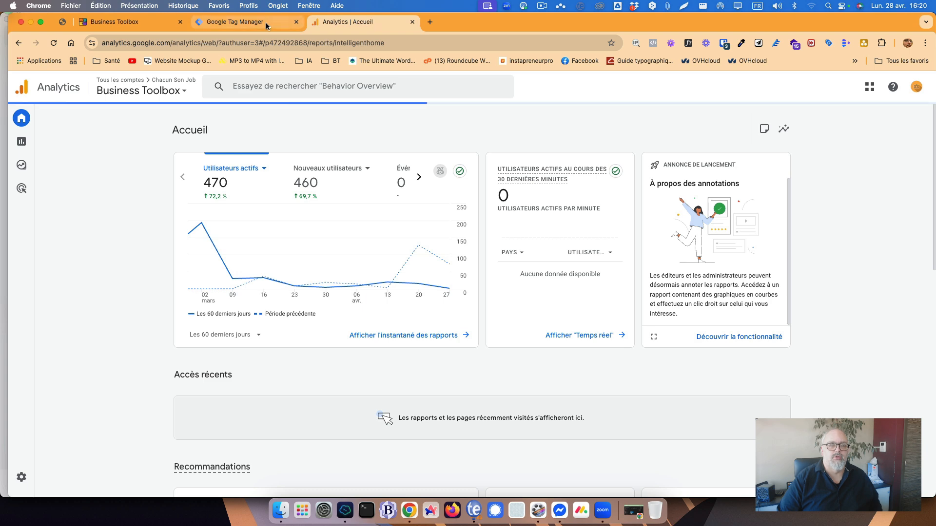
pyautogui.click(267, 22)
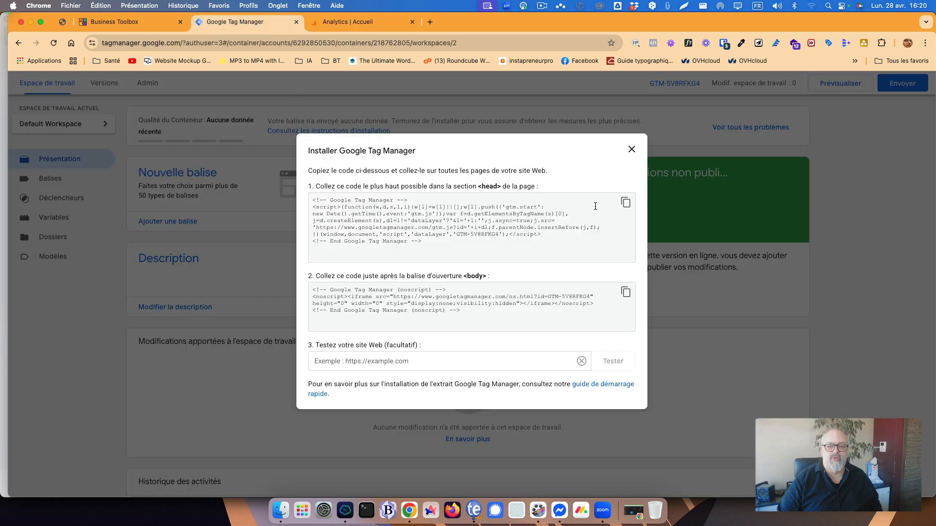
pyautogui.click(625, 203)
pyautogui.click(156, 23)
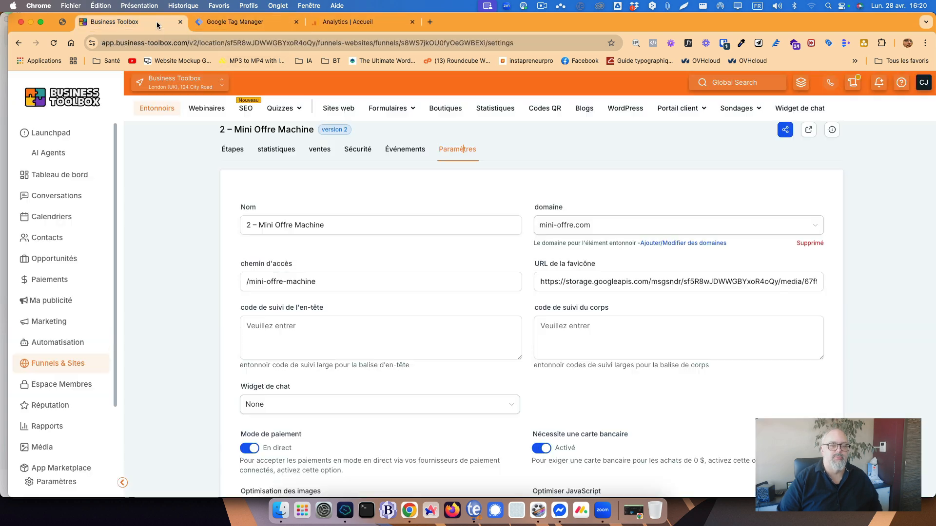
pyautogui.click(285, 327)
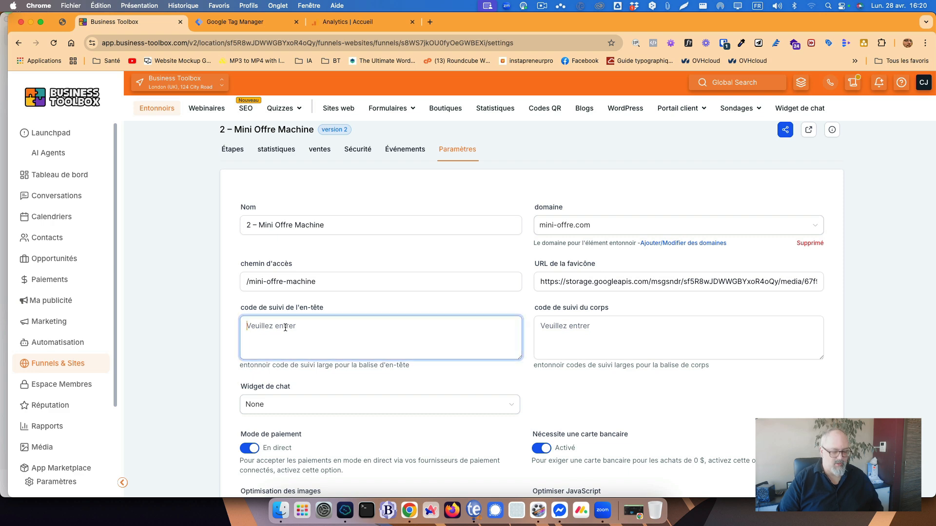
pyautogui.press('cmd+v')
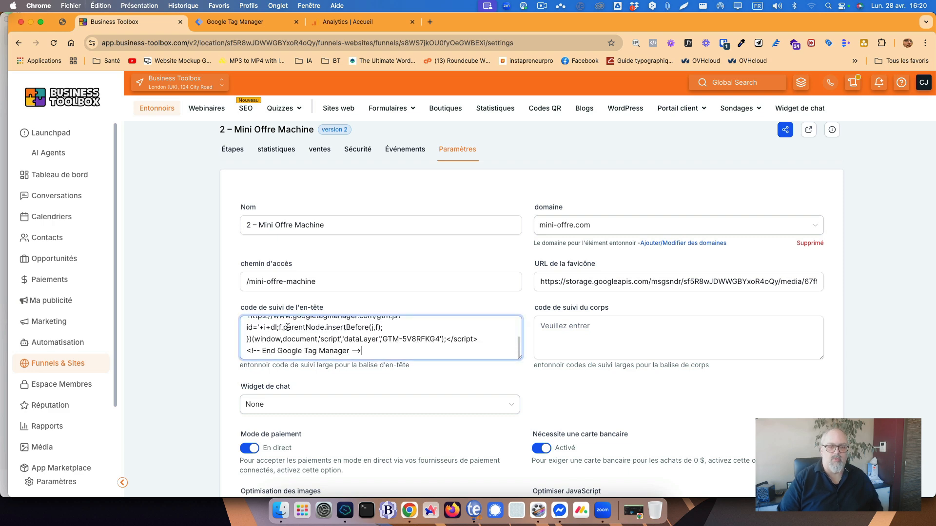
# - Copy the body noscript snippet from Google Tag Manager and paste it into the funnel's body tracking code
pyautogui.click(263, 24)
pyautogui.click(626, 293)
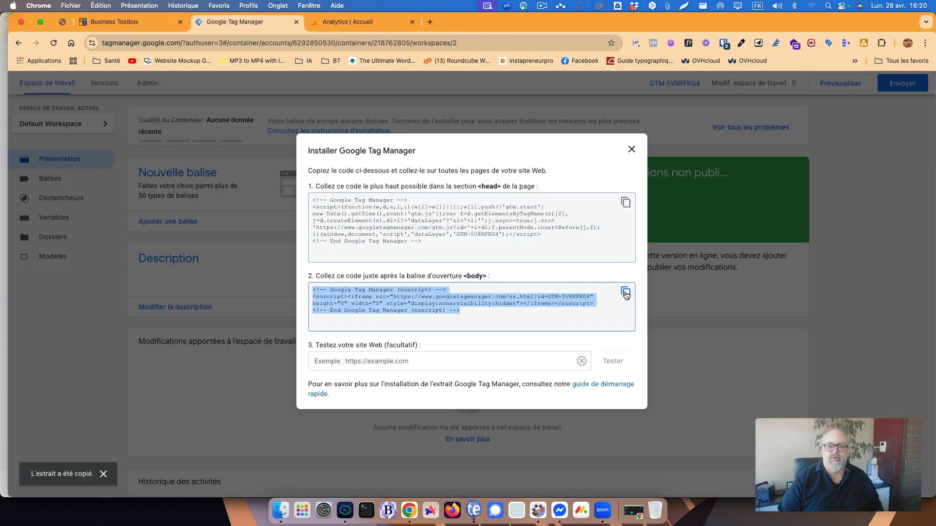
pyautogui.click(152, 24)
pyautogui.click(590, 331)
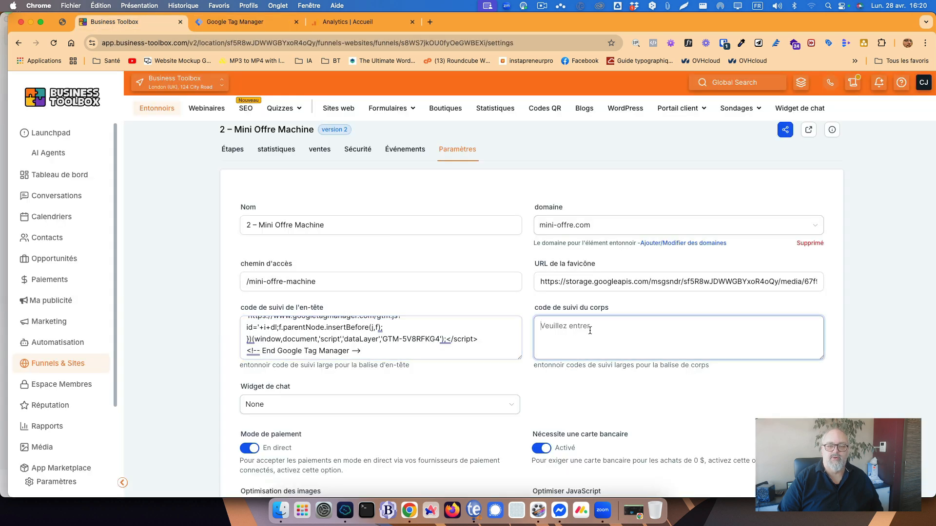
pyautogui.press('cmd+v')
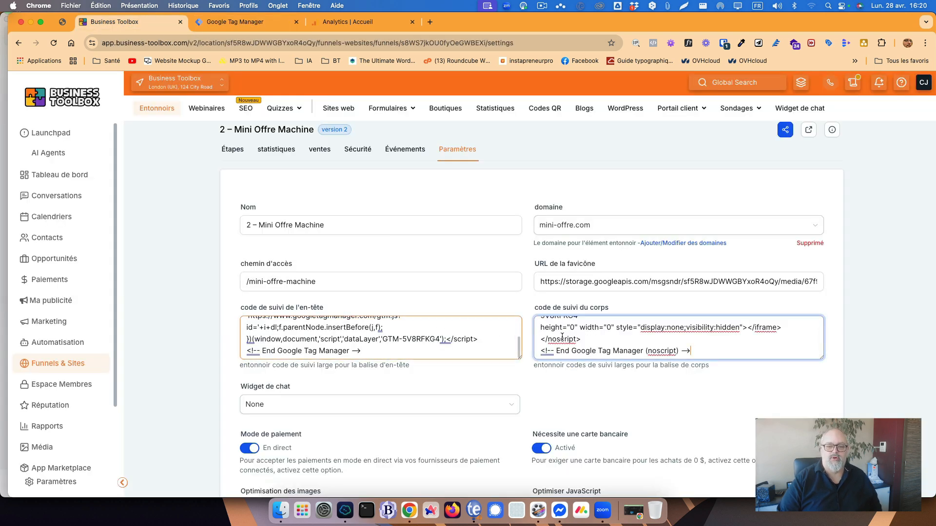
# - Enable RGPD-compliant fonts for the funnel and save its settings
pyautogui.scroll(-5, 808, 394)
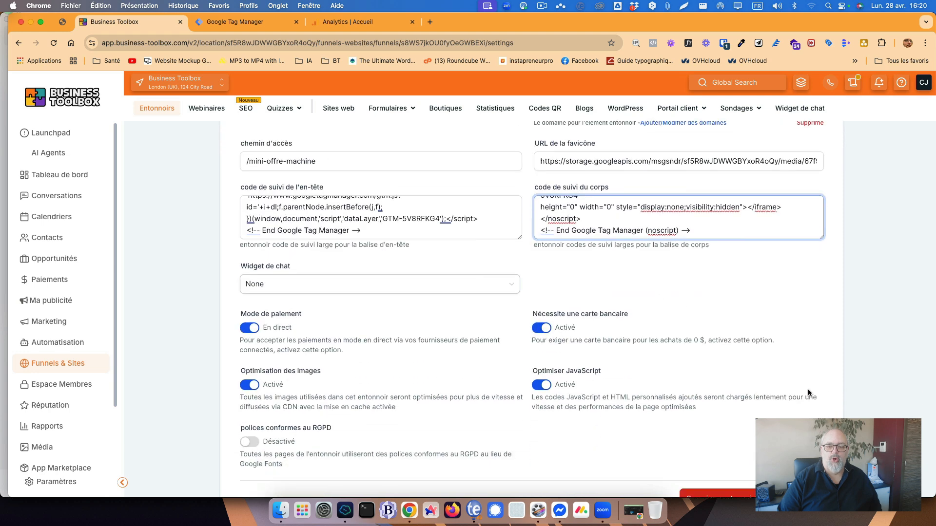
pyautogui.click(249, 441)
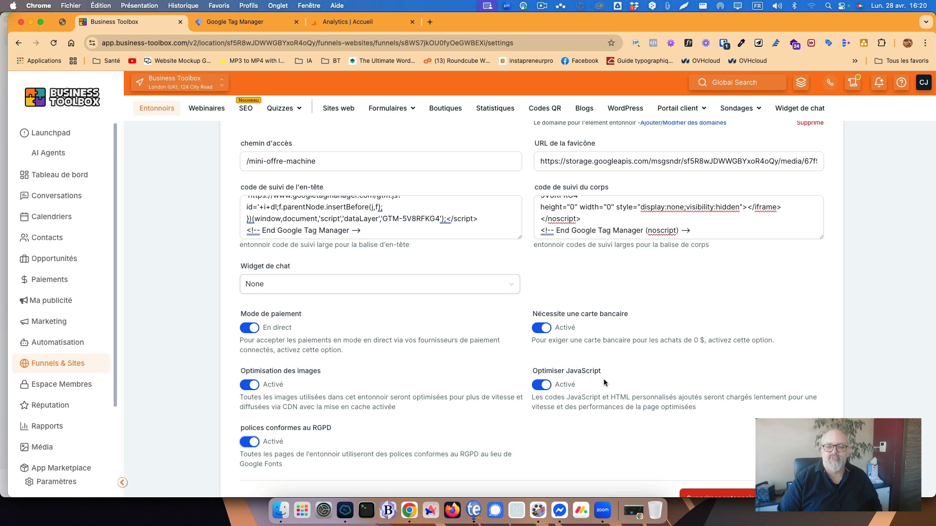
pyautogui.scroll(-2, 687, 393)
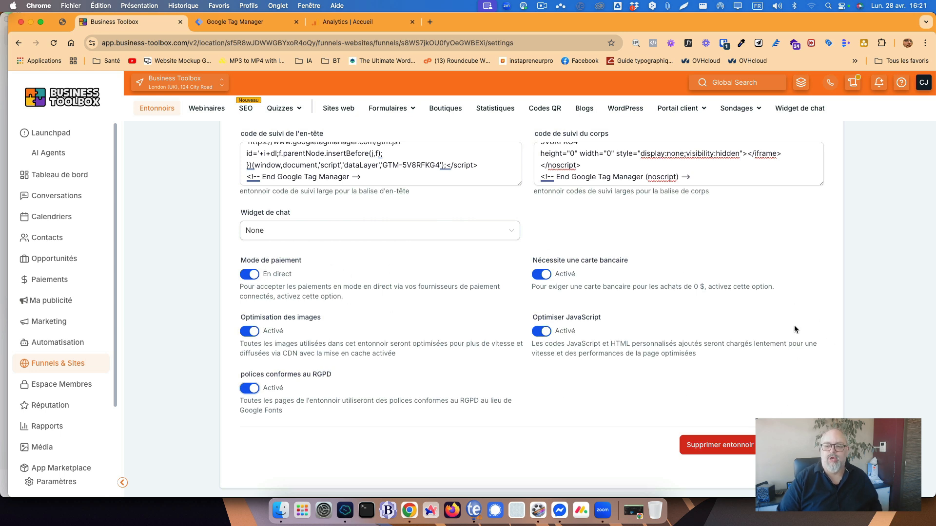
pyautogui.click(795, 445)
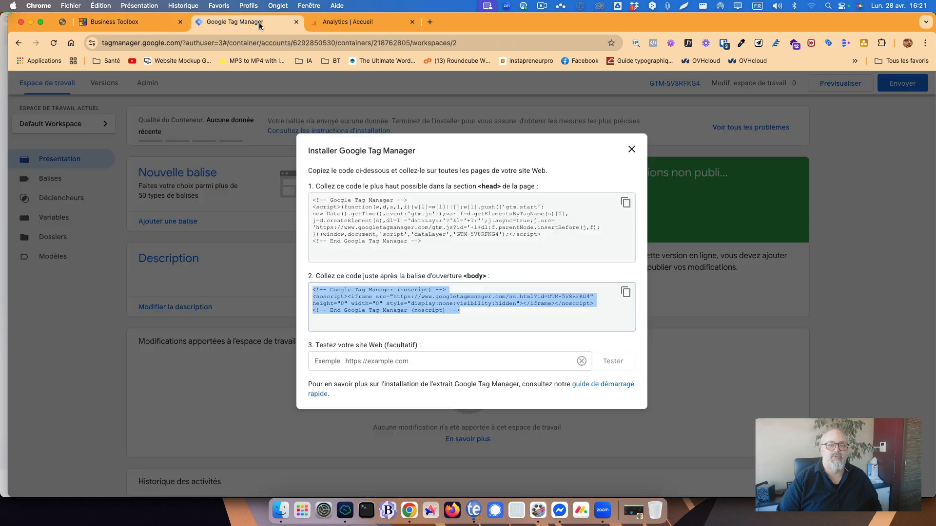
pyautogui.click(260, 23)
pyautogui.click(366, 359)
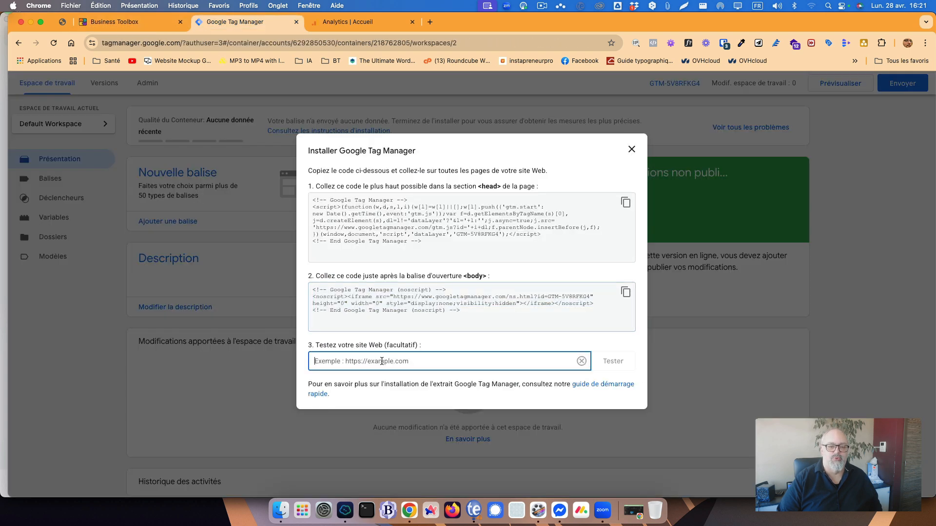
pyautogui.write('https')
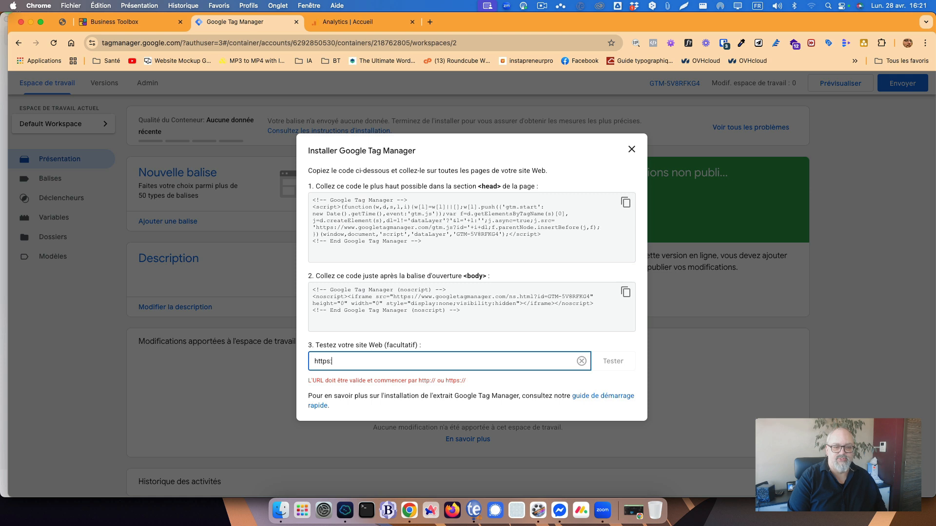
pyautogui.write('://mini')
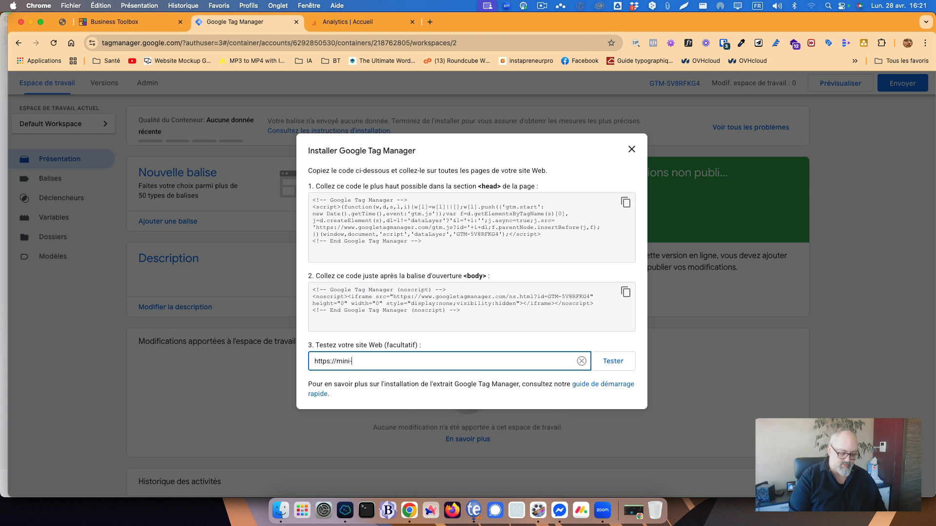
pyautogui.write('-offre.com')
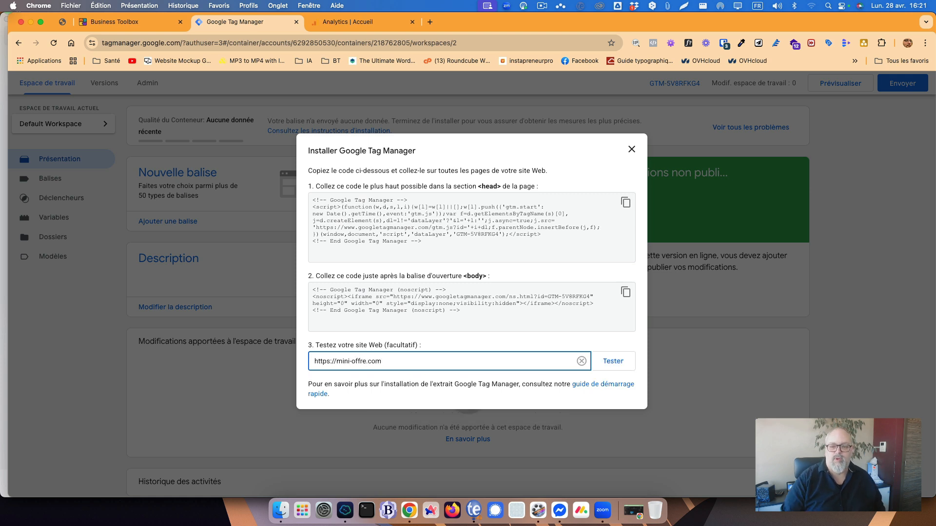
pyautogui.click(614, 361)
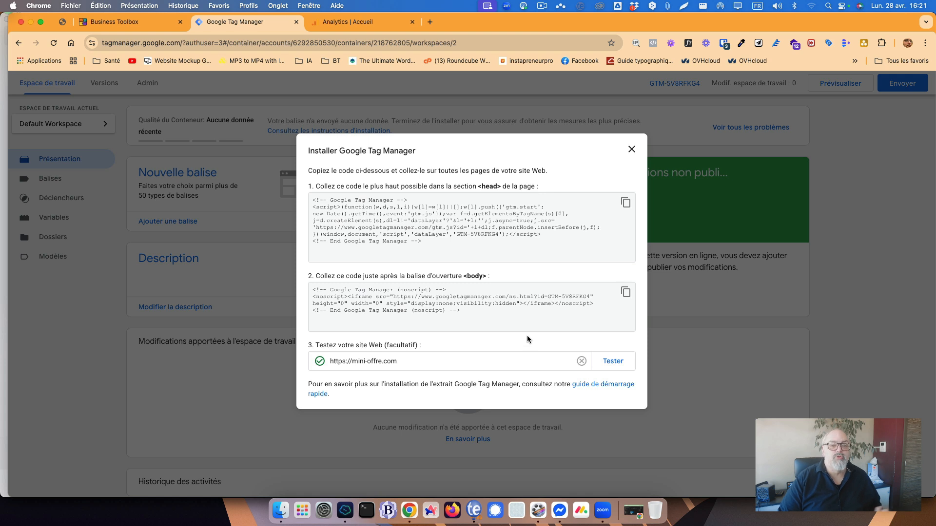
pyautogui.click(632, 150)
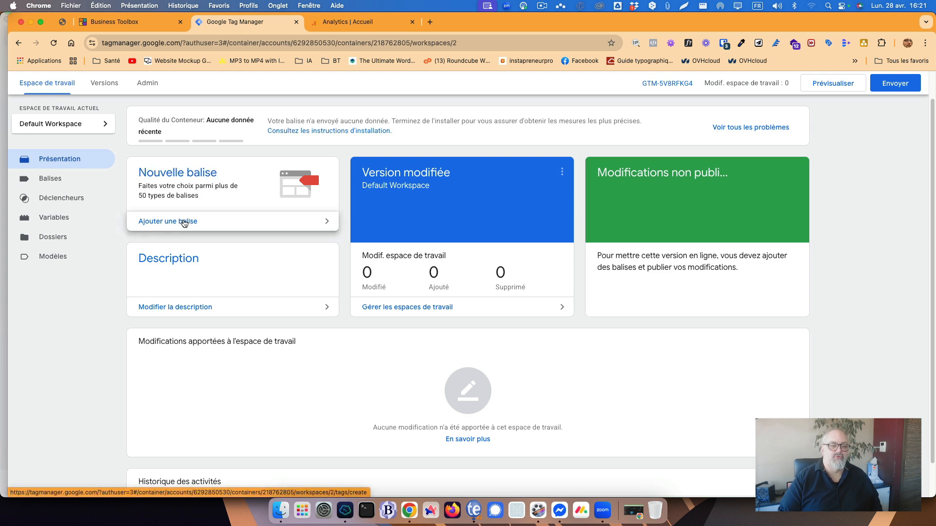
# - Add a new tag to the workspace and name it "Mini-Offre - GA4 - base"
pyautogui.click(184, 222)
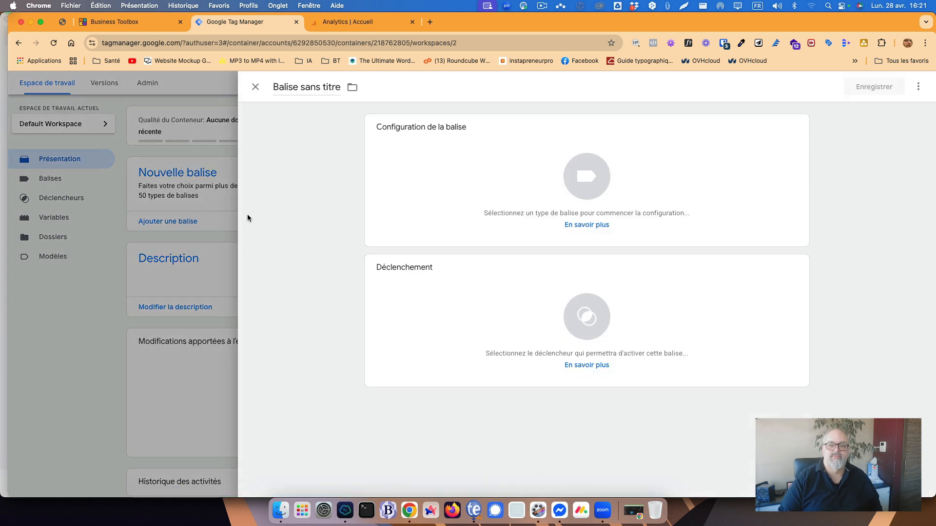
pyautogui.click(335, 87)
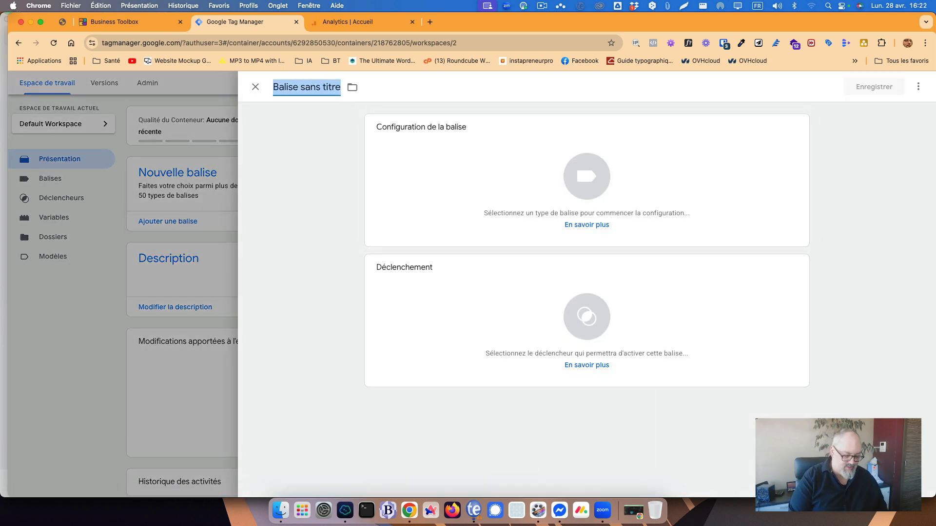
pyautogui.write('Mini')
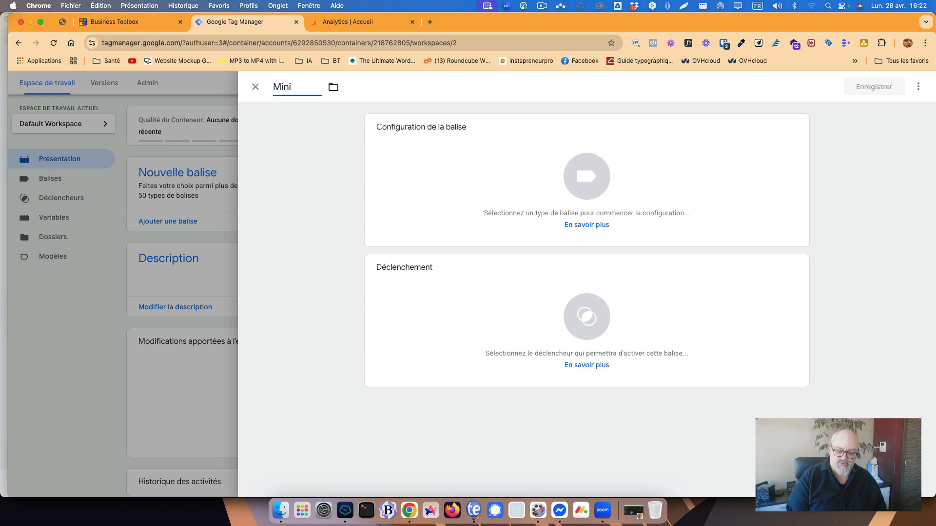
pyautogui.write('-Offre')
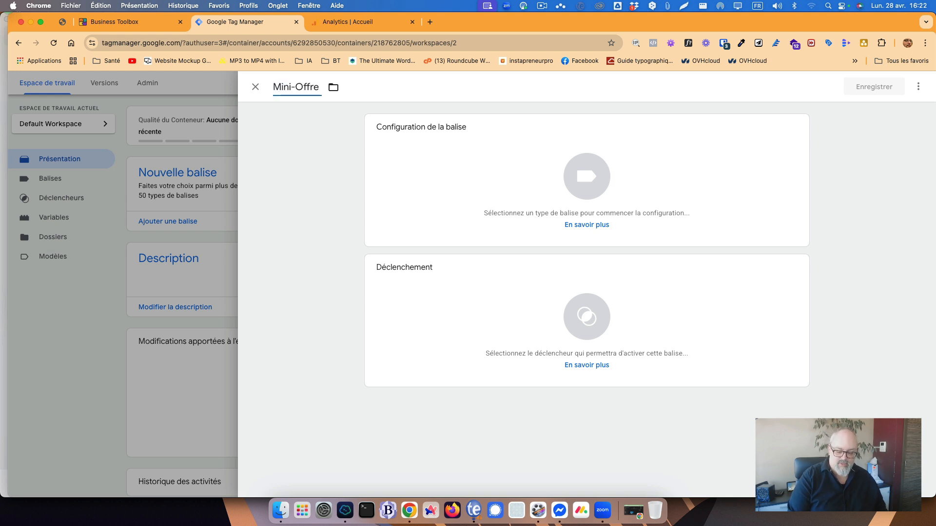
pyautogui.write(' - G')
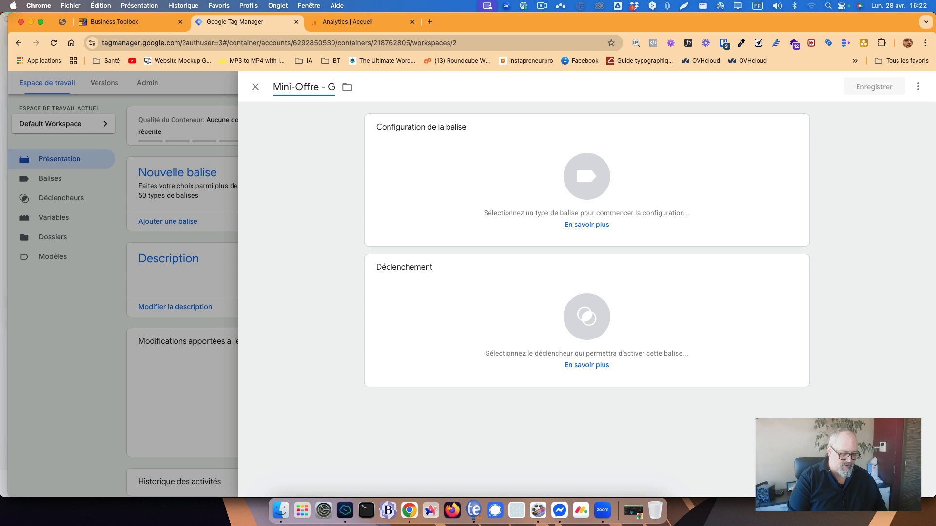
pyautogui.write('A4 -')
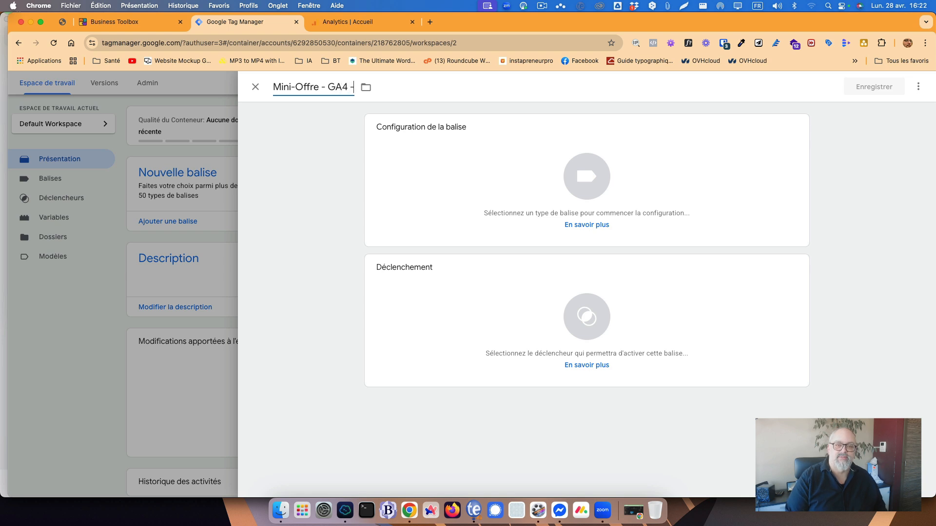
pyautogui.write(' base')
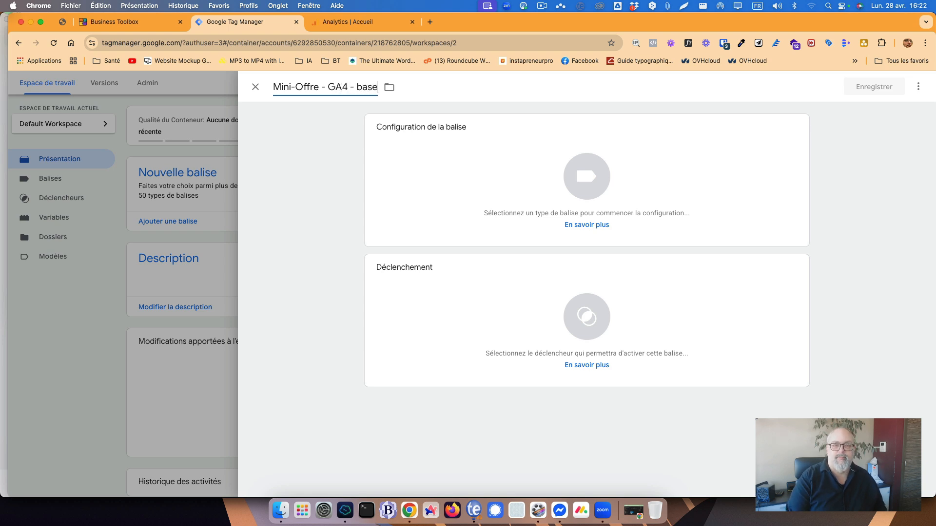
# - Set the tag type to the Google Analytics "Balise Google"
pyautogui.click(641, 179)
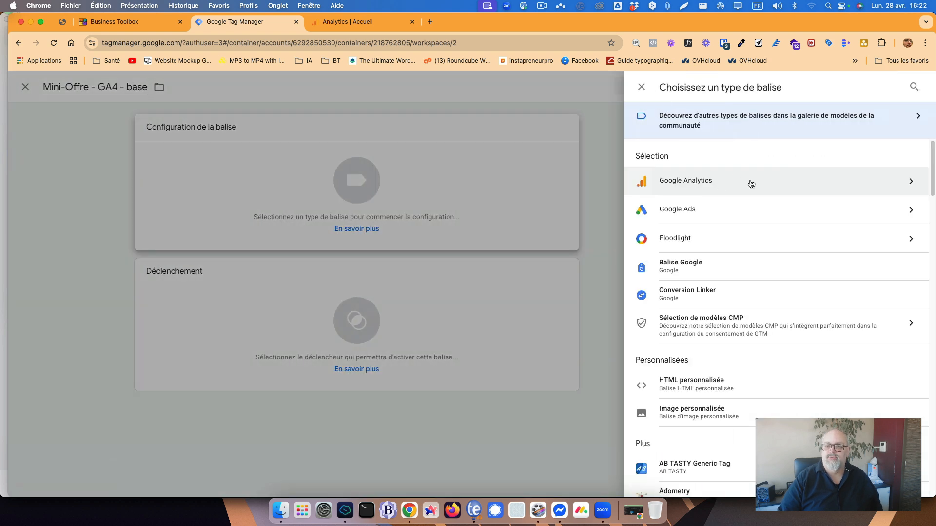
pyautogui.click(727, 183)
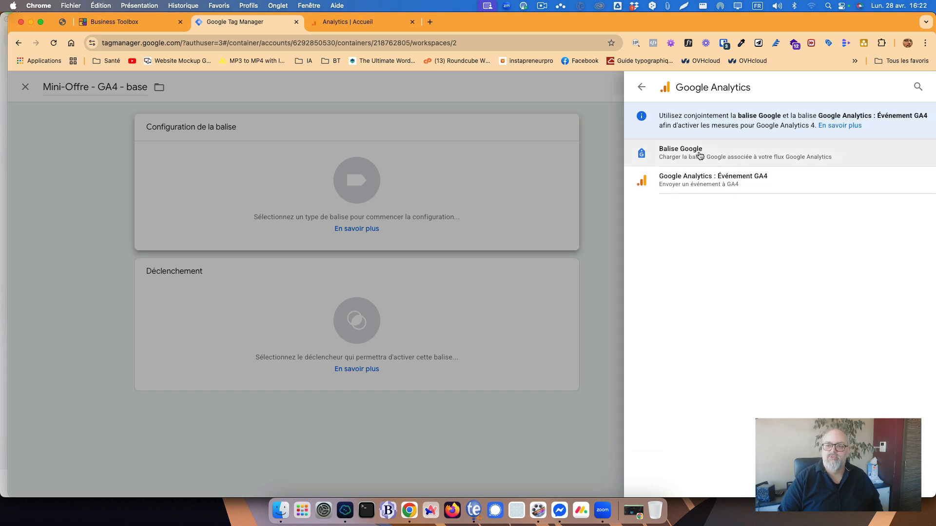
pyautogui.click(798, 152)
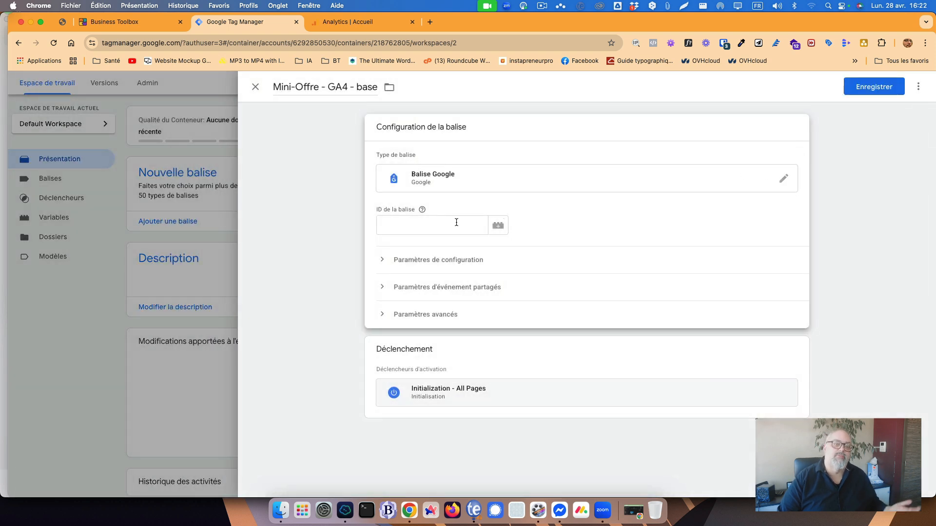
# - Switch to Google Analytics and start creating a new property named "Mini Offre"
pyautogui.click(361, 22)
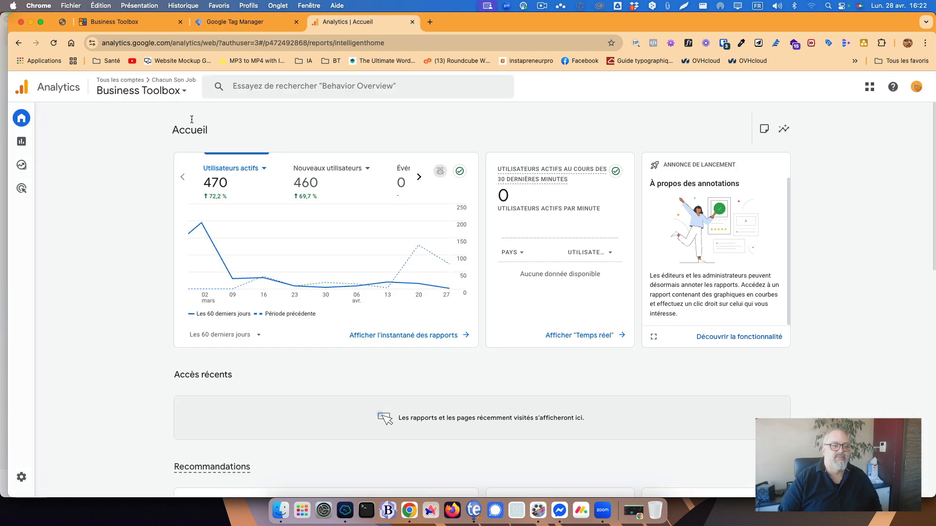
pyautogui.click(37, 478)
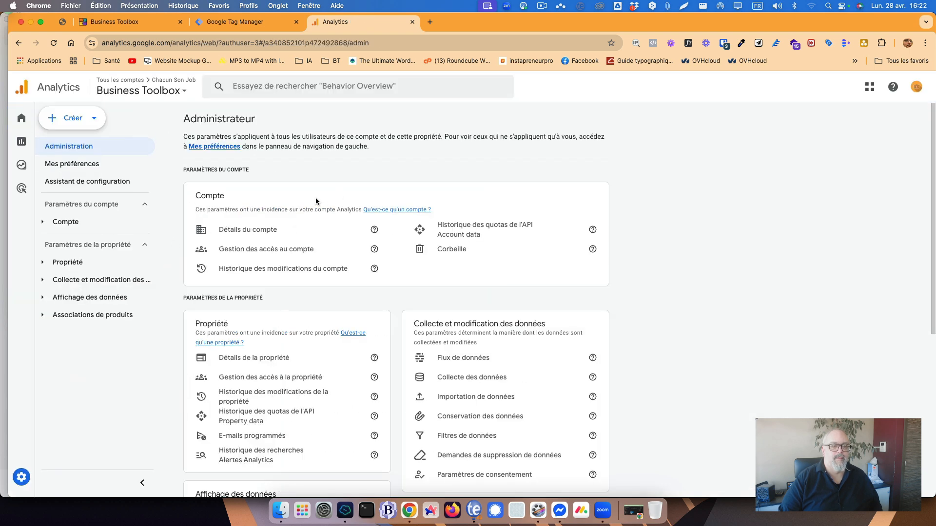
pyautogui.click(93, 120)
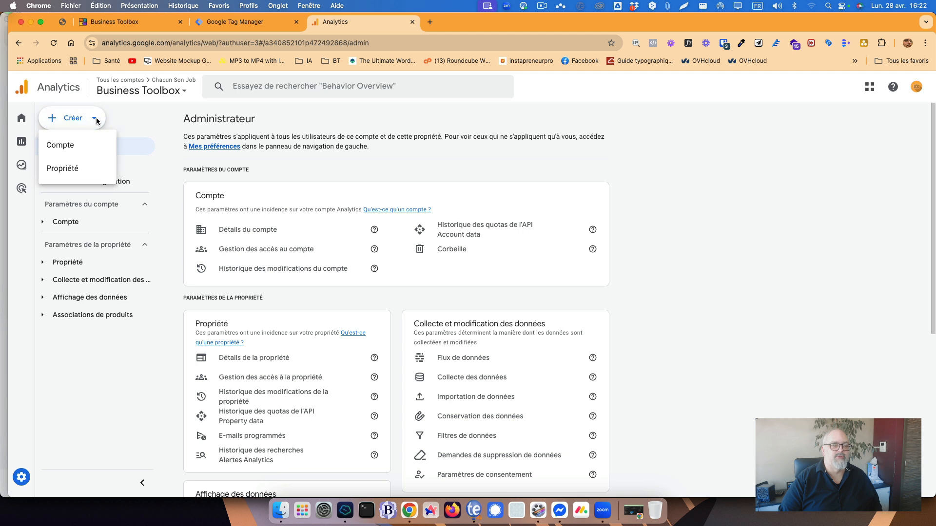
pyautogui.click(75, 168)
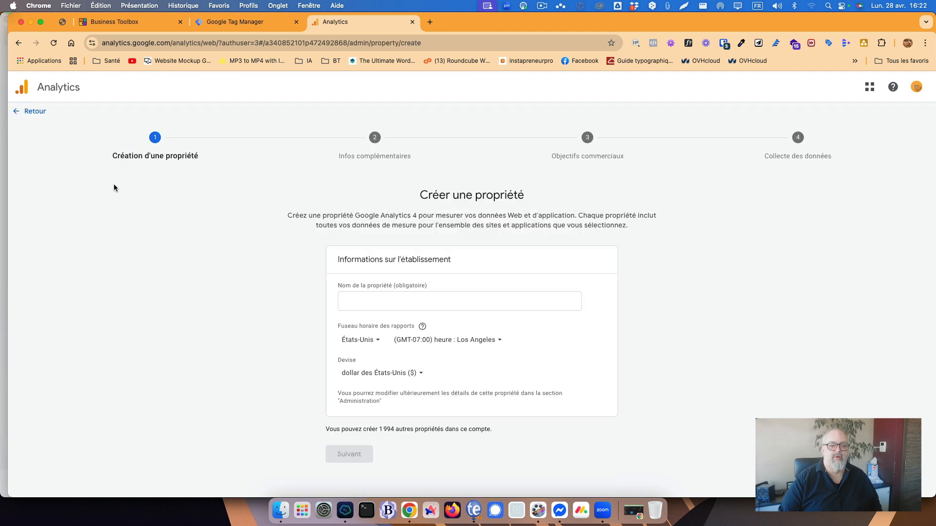
pyautogui.click(431, 308)
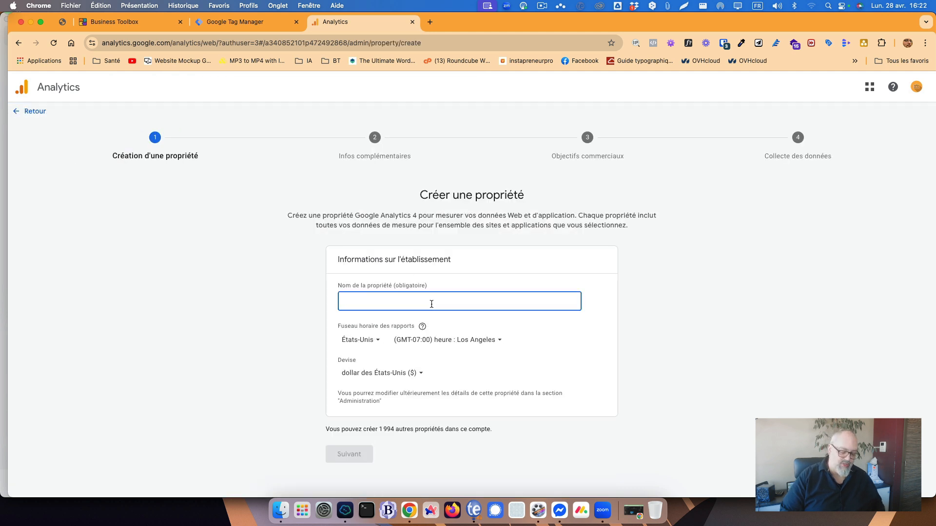
pyautogui.write('Mini')
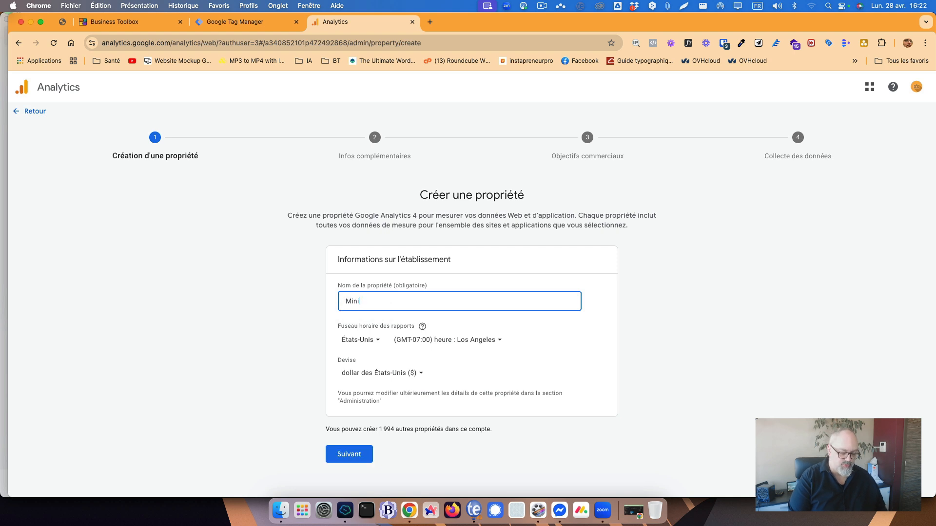
pyautogui.write(' Office')
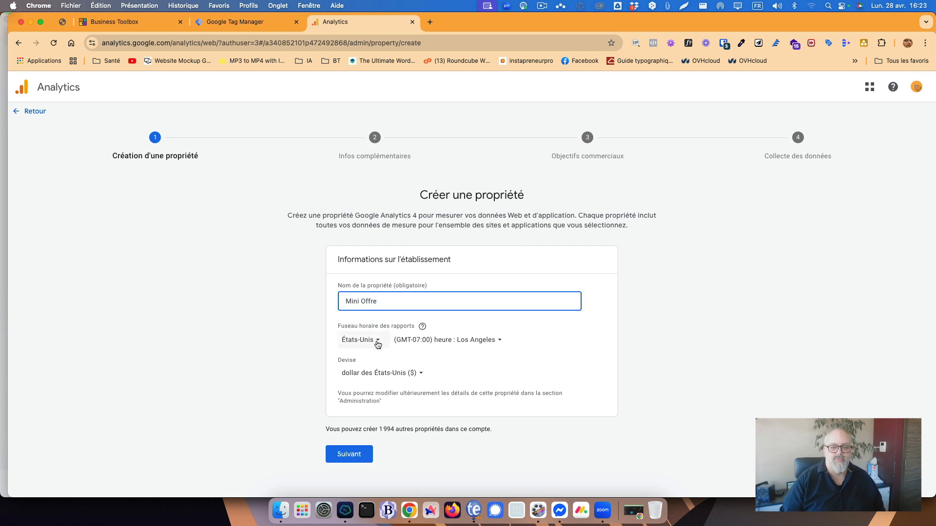
# - Set the property's reporting time zone to Belgique and its currency to euro (€), and continue to the business information
pyautogui.click(376, 342)
pyautogui.scroll(-8, 381, 305)
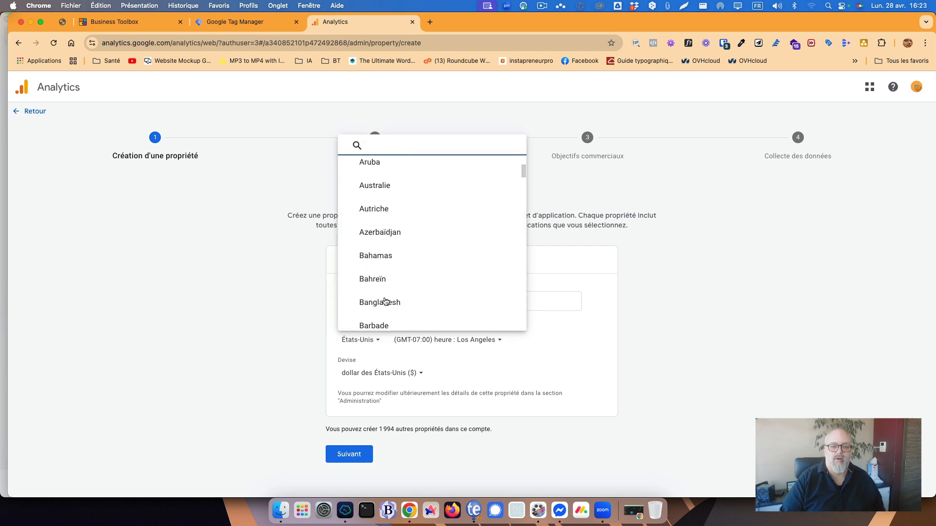
pyautogui.click(381, 262)
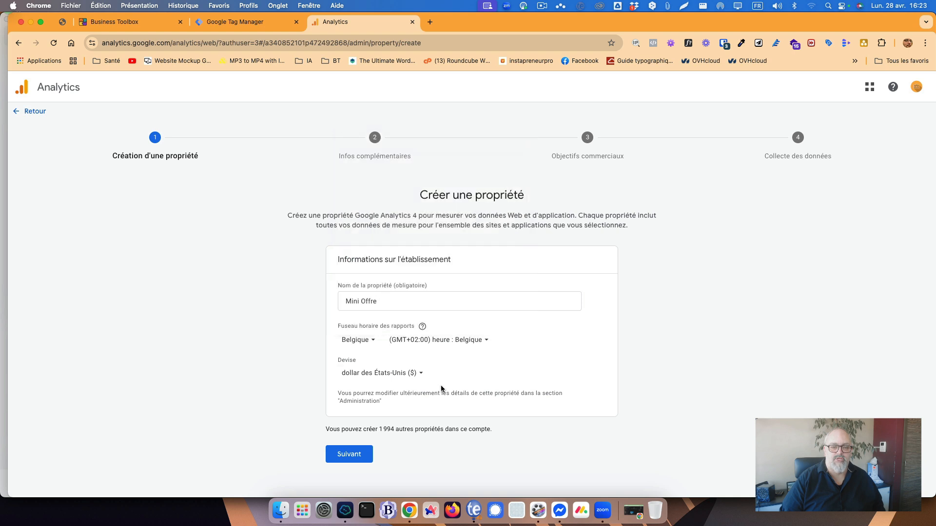
pyautogui.click(417, 373)
pyautogui.scroll(-1, 441, 269)
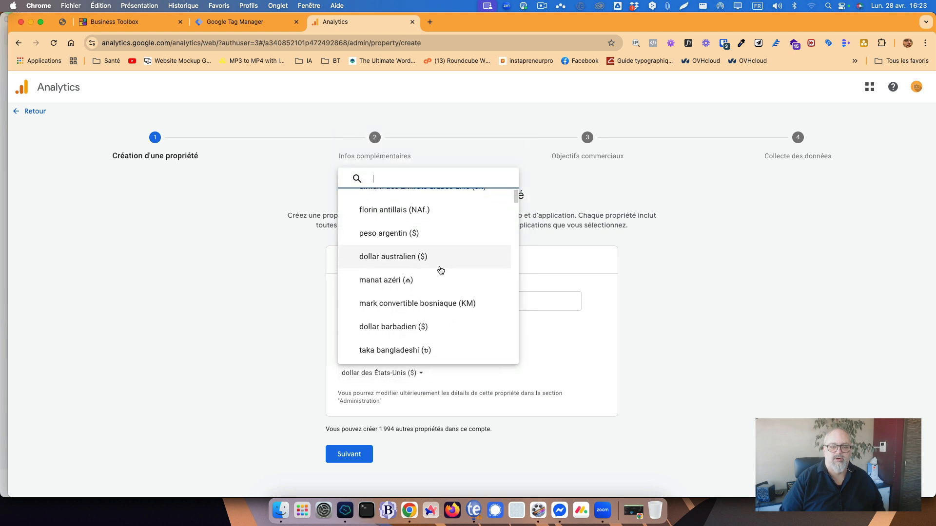
pyautogui.scroll(-6, 441, 269)
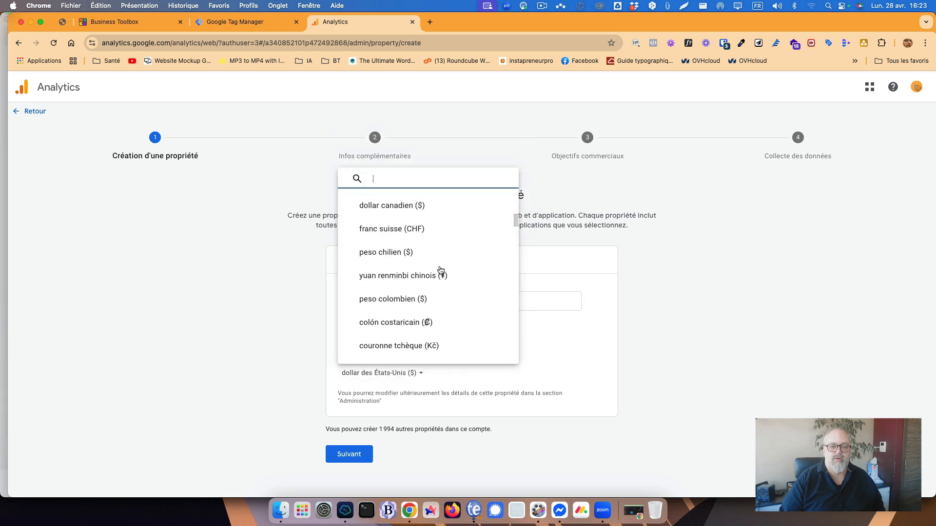
pyautogui.write('eu')
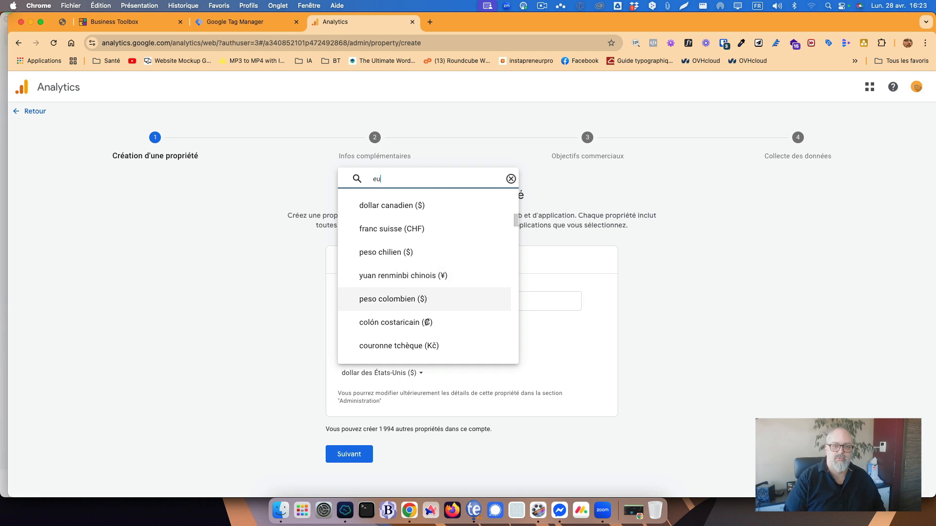
pyautogui.click(397, 303)
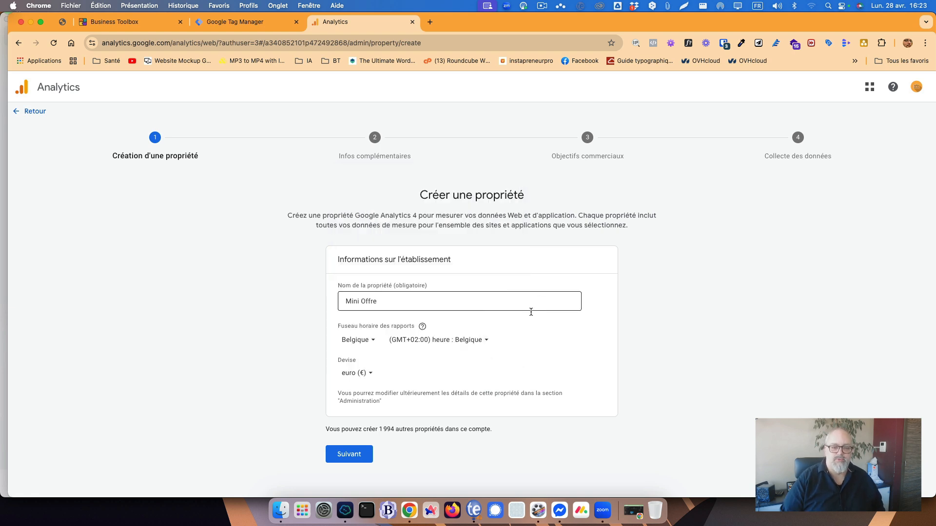
pyautogui.click(352, 456)
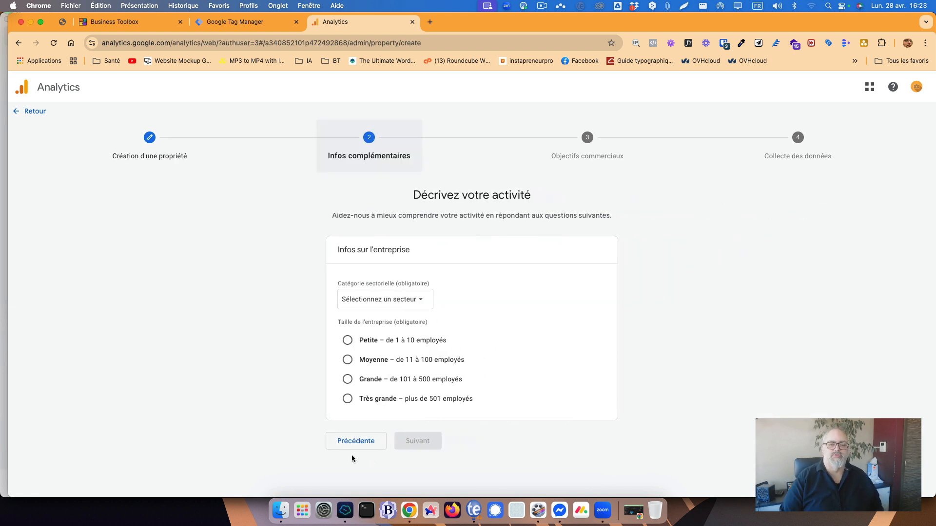
# - Describe the business as "Petite – de 1 à 10 employés" in the "Informatique et électronique" sector and continue to the objectives
pyautogui.click(347, 340)
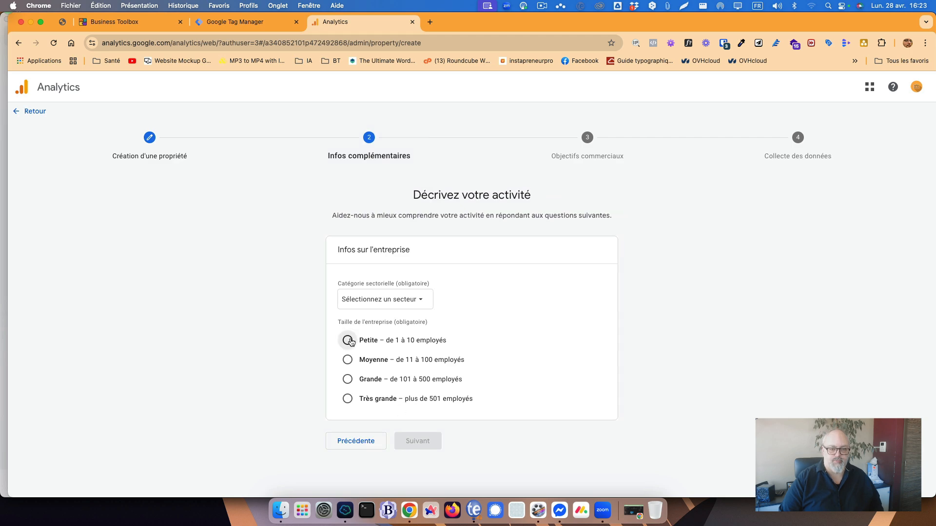
pyautogui.click(418, 302)
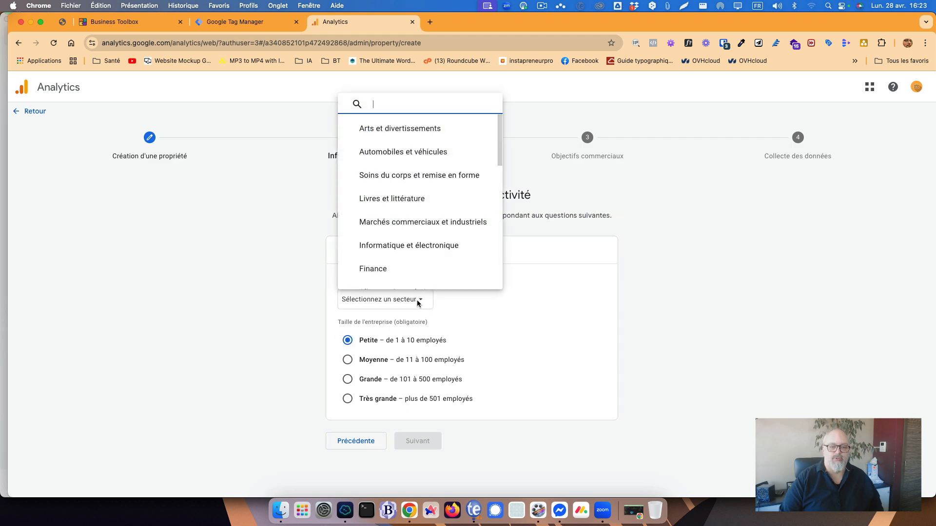
pyautogui.click(441, 245)
pyautogui.click(412, 441)
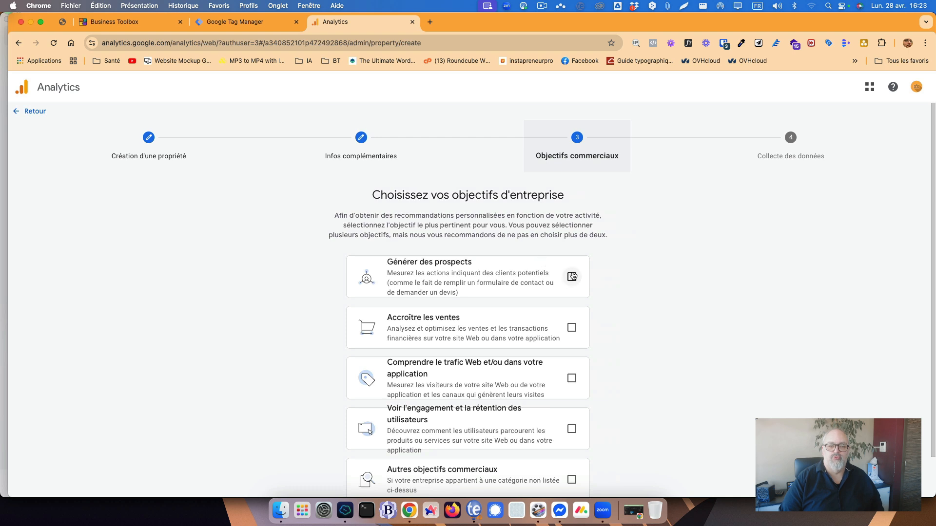
# - Select the prospects, sales, web traffic, and user engagement and retention objectives, then create the property
pyautogui.click(572, 277)
pyautogui.click(571, 328)
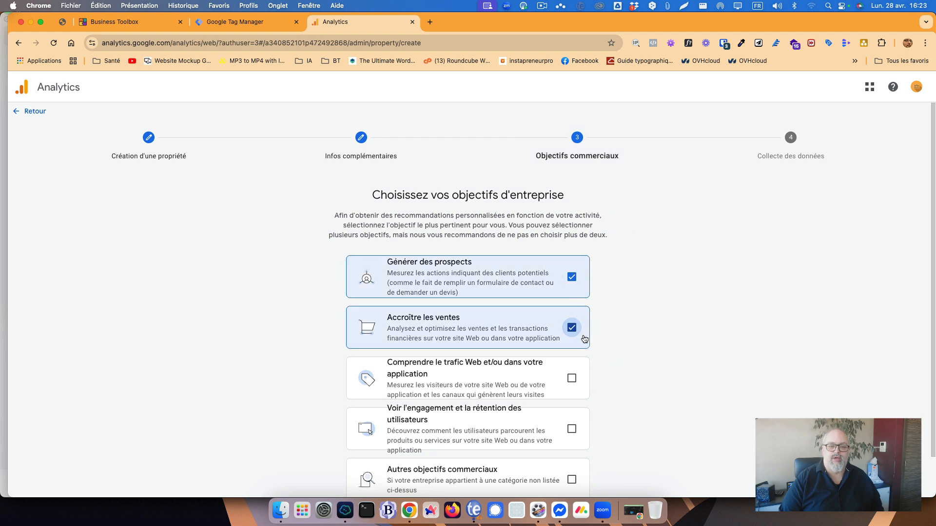
pyautogui.scroll(-1, 583, 334)
pyautogui.click(572, 362)
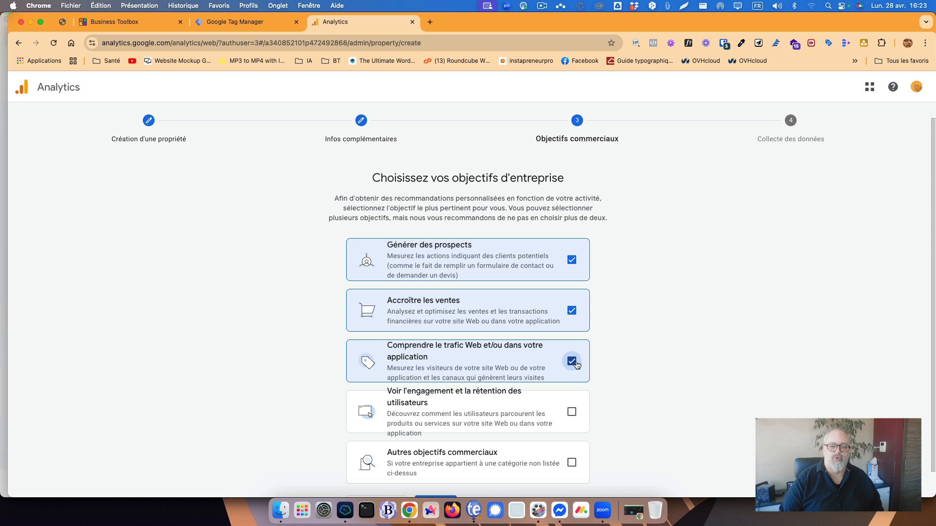
pyautogui.click(571, 412)
pyautogui.scroll(-2, 632, 423)
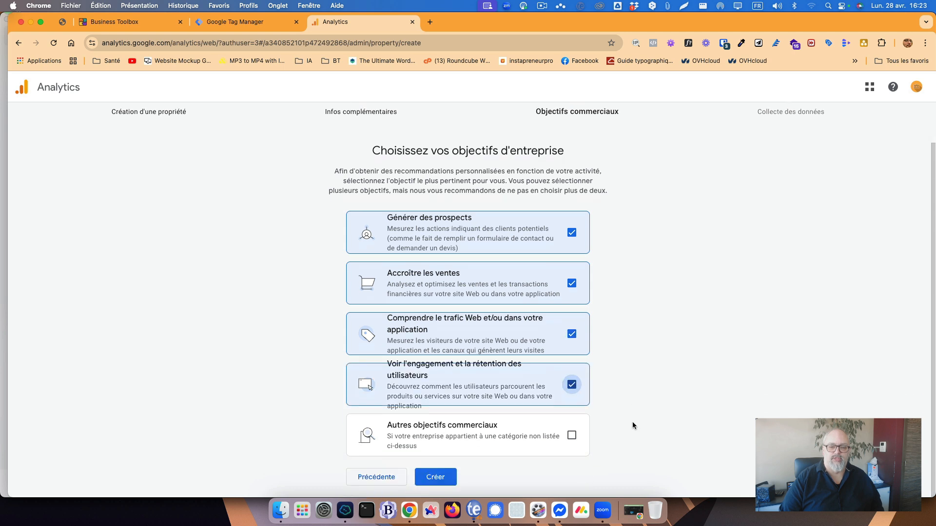
pyautogui.click(443, 477)
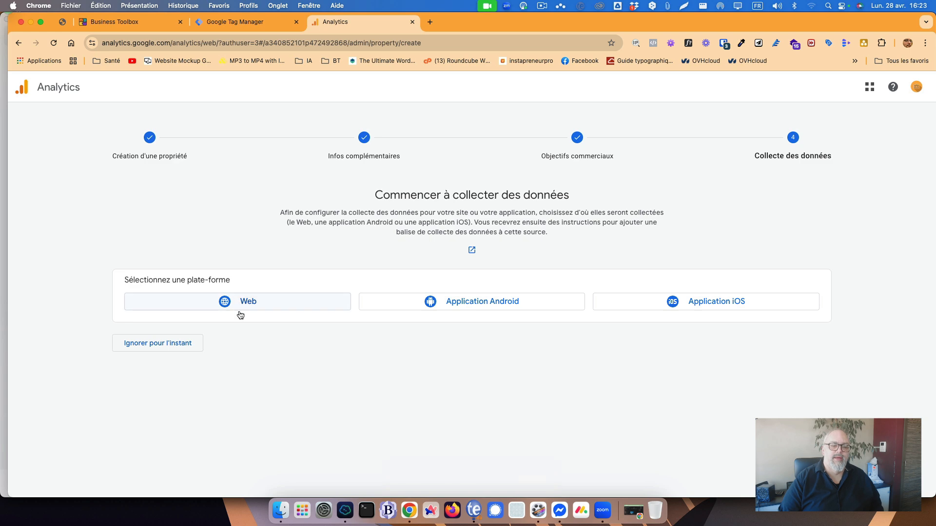
pyautogui.click(239, 304)
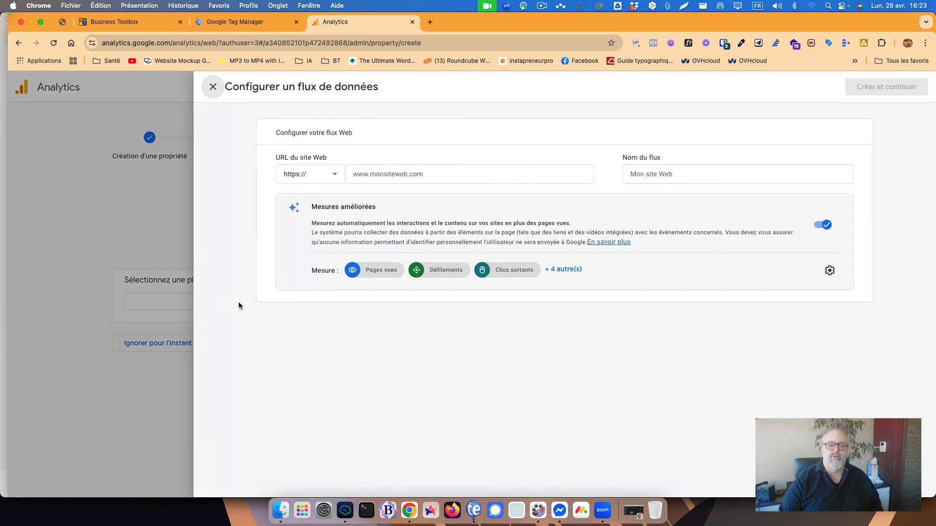
pyautogui.click(419, 169)
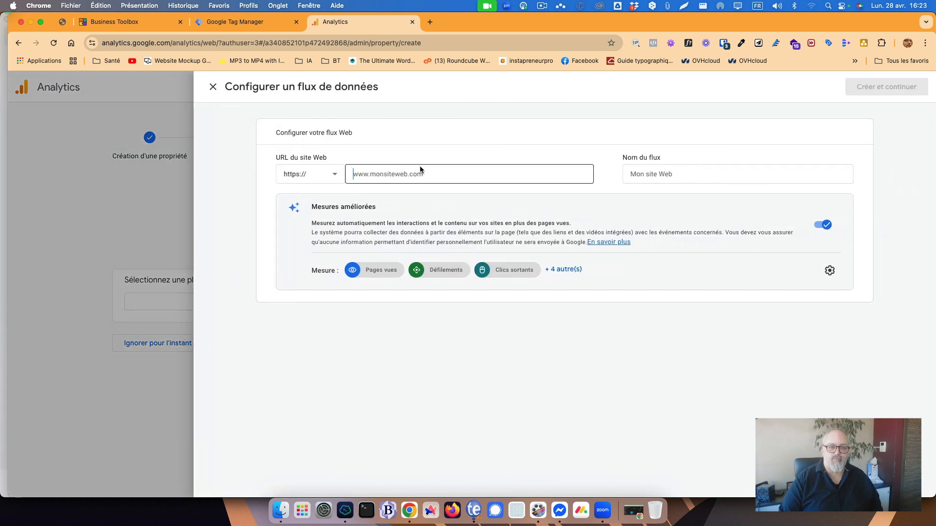
pyautogui.write('mo')
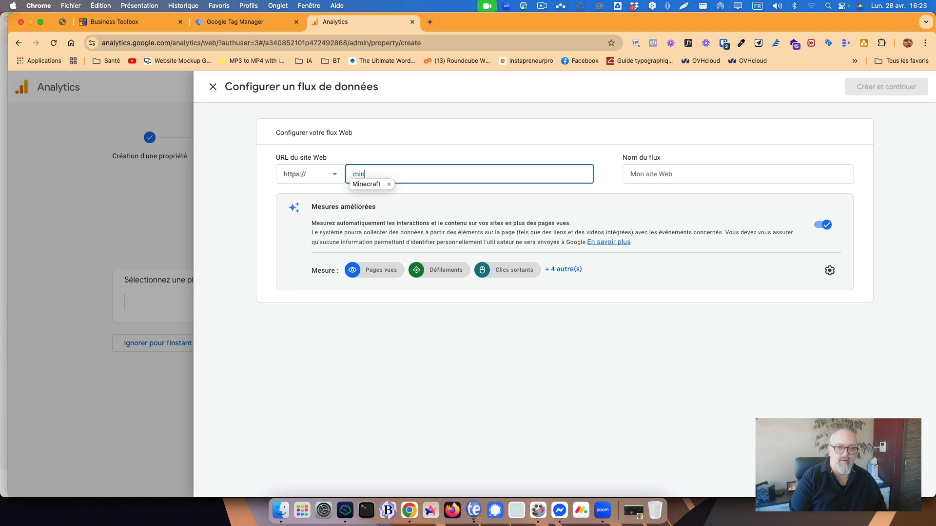
pyautogui.press('BackSpace')
pyautogui.write('ini-offre.com')
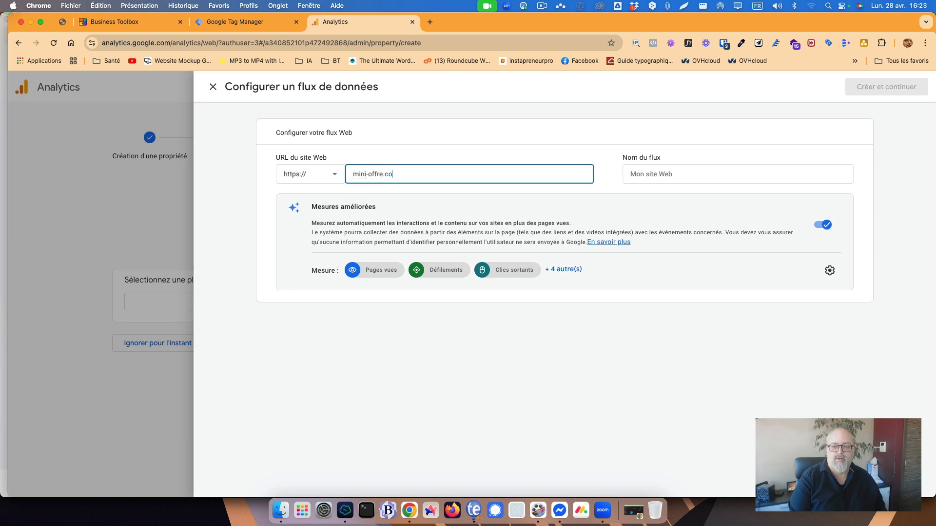
pyautogui.press('Tab')
pyautogui.write('S')
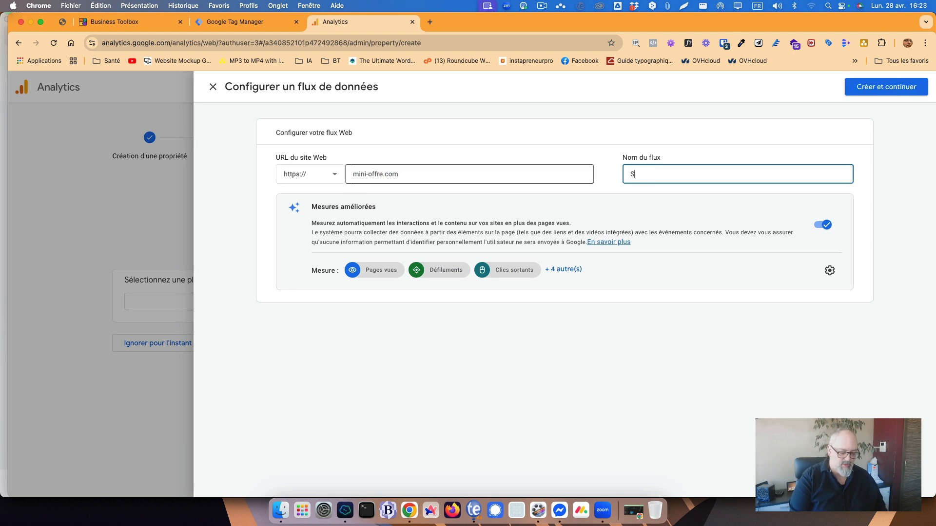
pyautogui.write('ite web Mini')
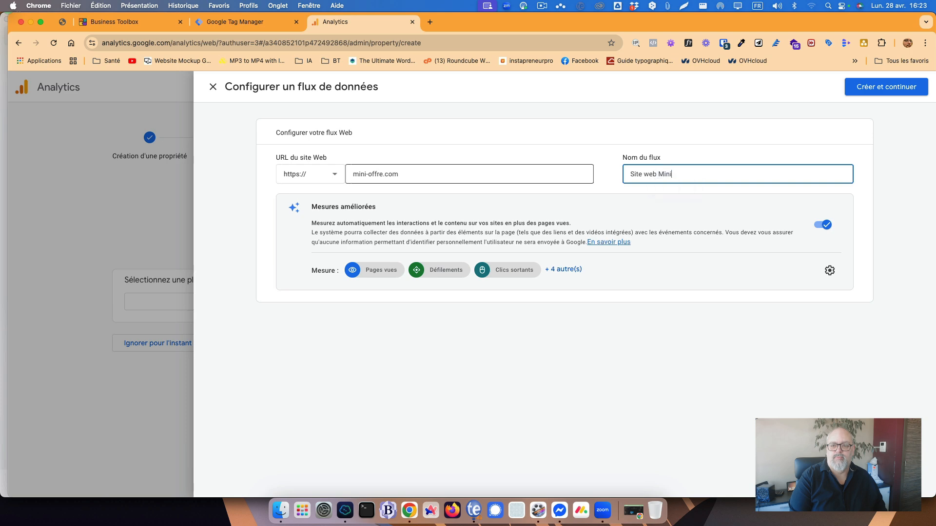
pyautogui.write(' Offre')
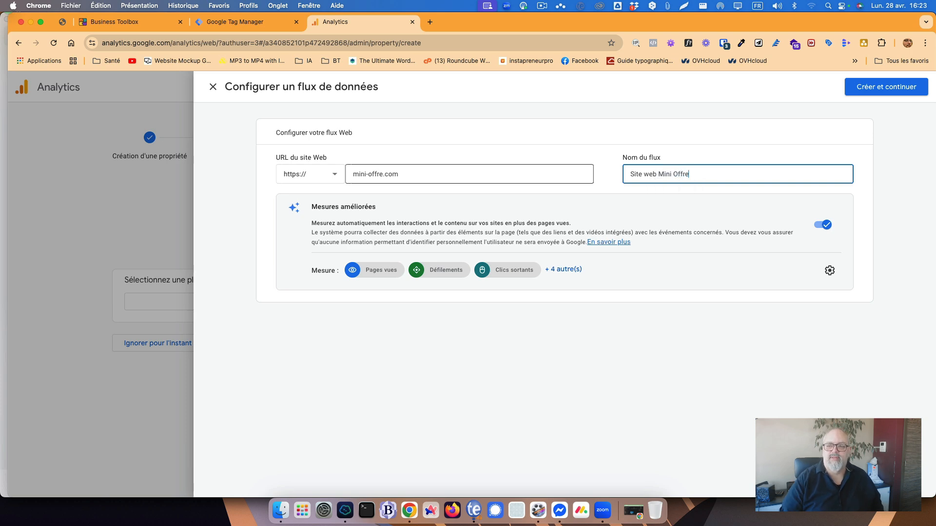
pyautogui.click(869, 90)
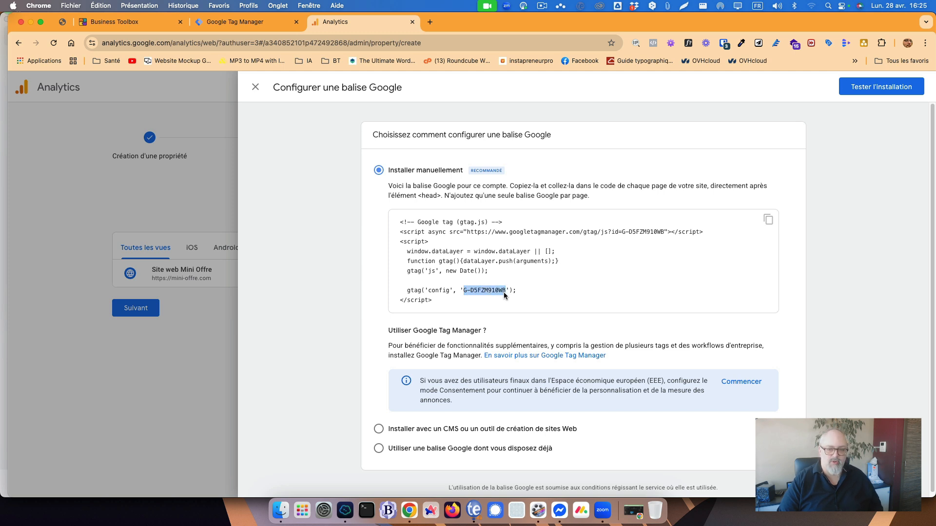
# - Switch to Google Tag Manager, set the base tag's ID to G-D5FZM910WB and save the tag
pyautogui.click(262, 24)
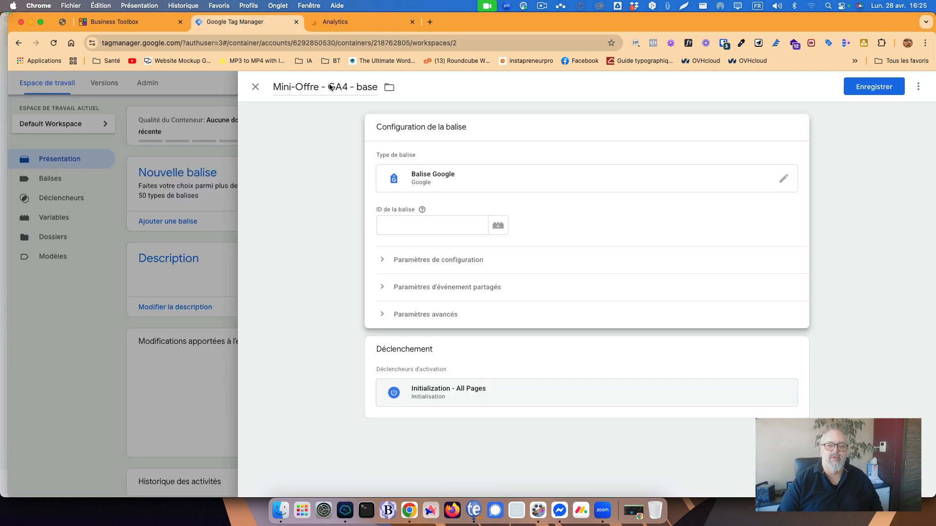
pyautogui.click(407, 221)
pyautogui.write('G-D5FZM910WB')
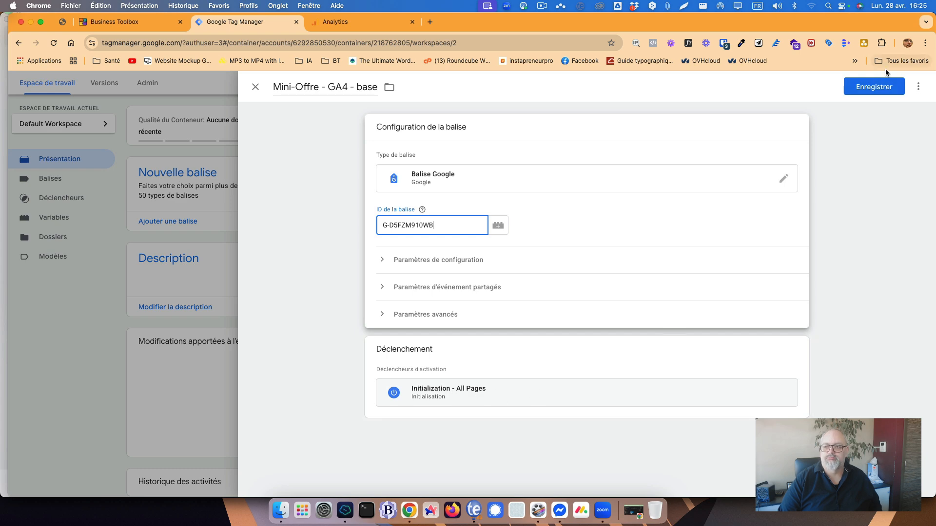
pyautogui.click(882, 87)
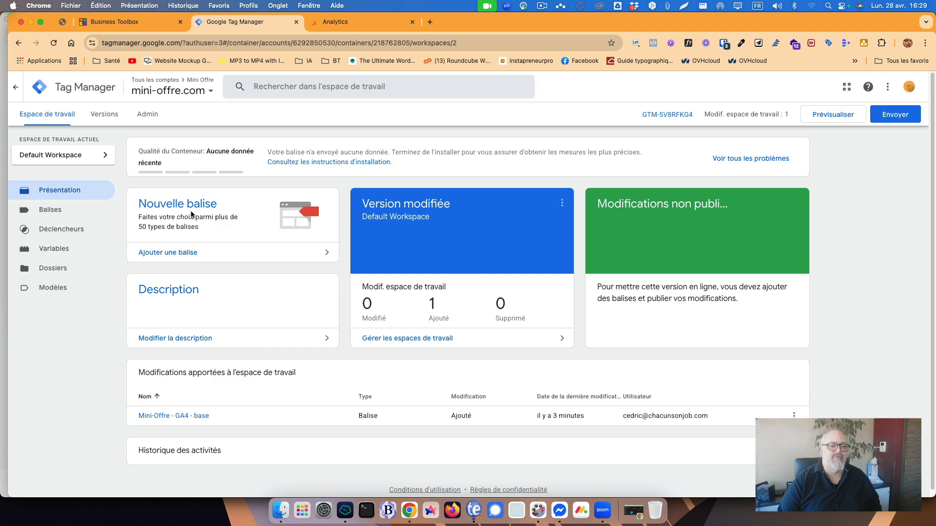
# - Add a new tag of the type "Google Analytics : Événement GA4"
pyautogui.click(194, 254)
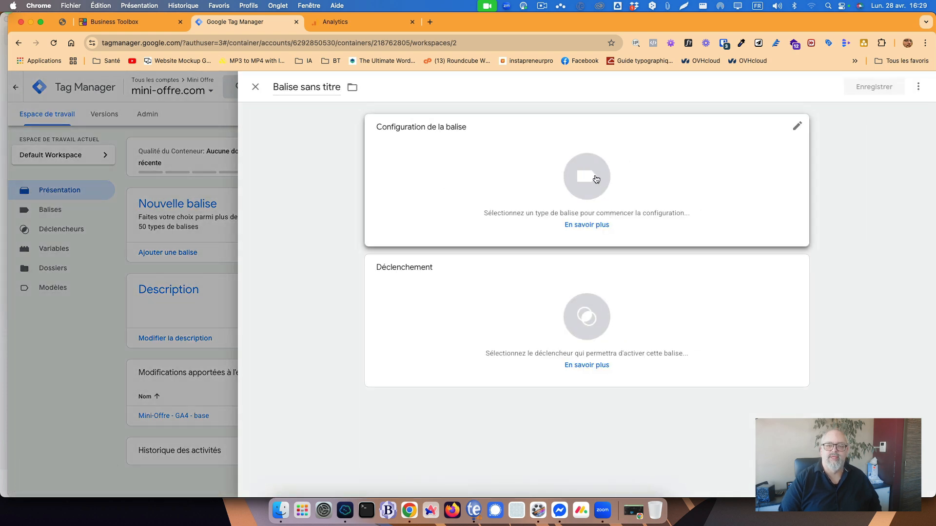
pyautogui.click(596, 179)
pyautogui.click(696, 182)
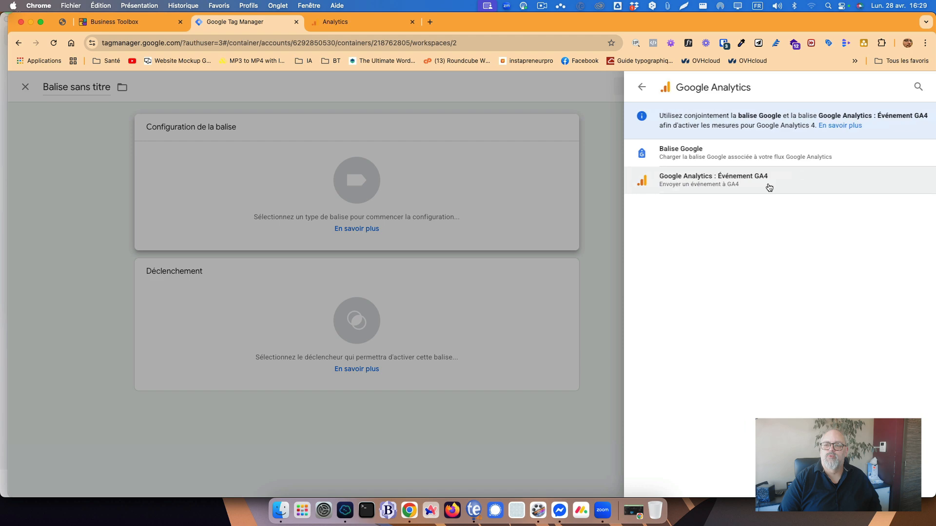
pyautogui.click(722, 180)
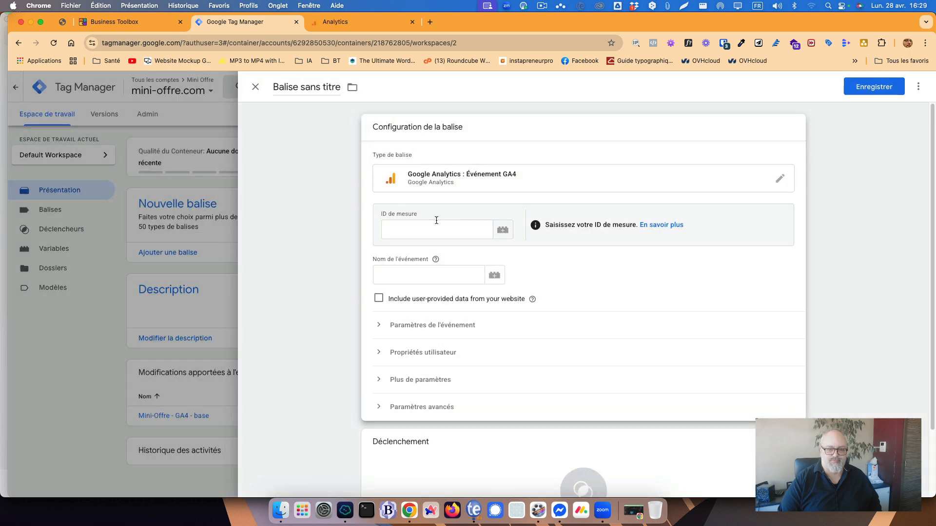
# - Name the new event tag "Mini Offre - GA4 - Events"
pyautogui.doubleClick(321, 86)
pyautogui.press('super+a')
pyautogui.write('M')
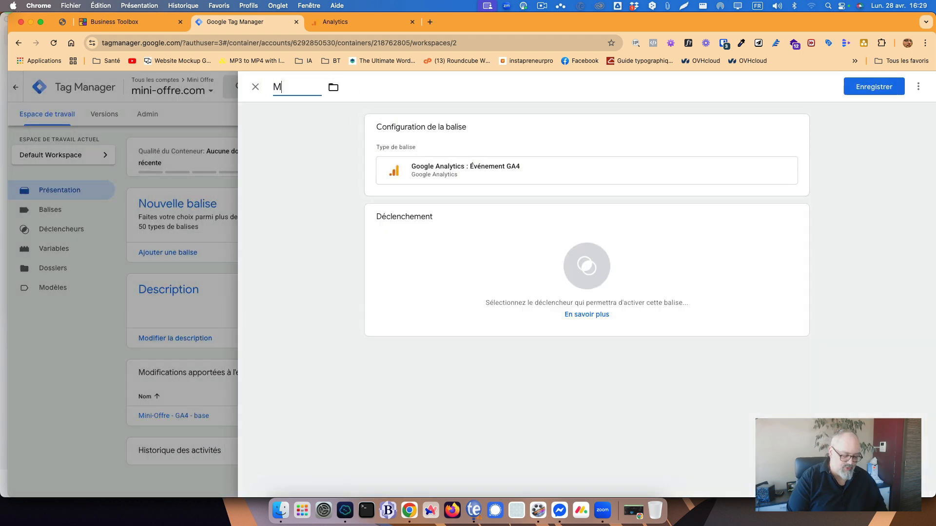
pyautogui.write('ini Offre')
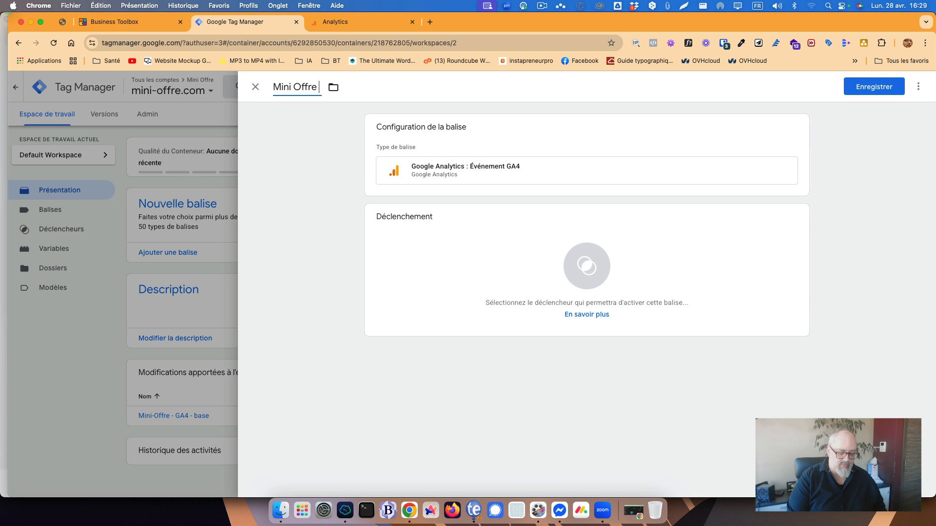
pyautogui.write(' -')
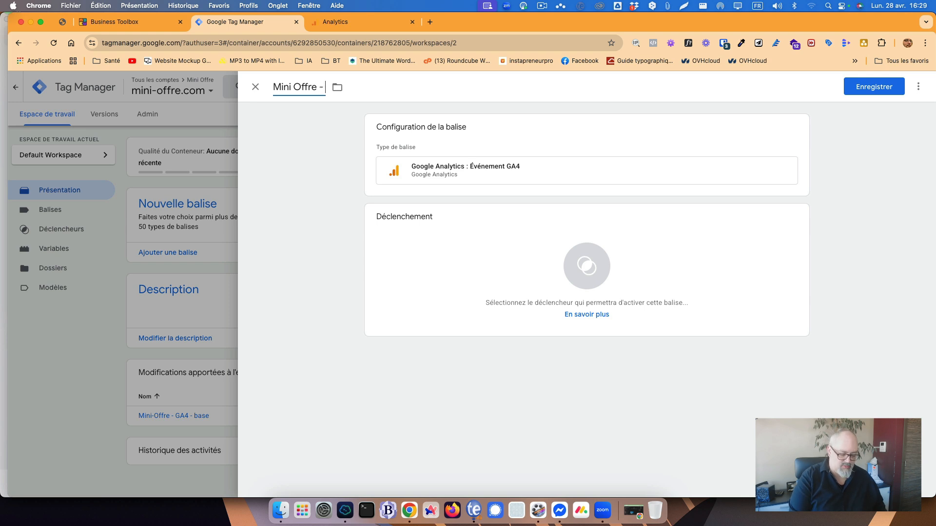
pyautogui.write(' GA4')
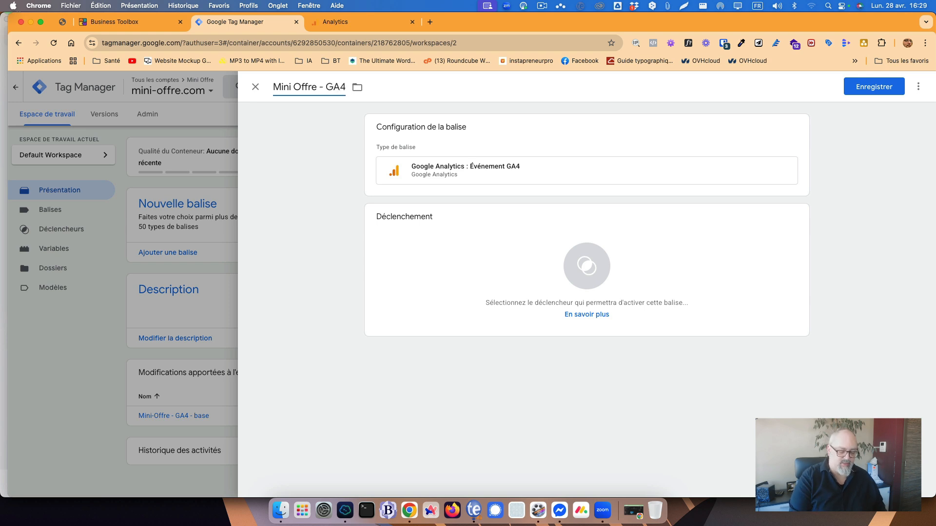
pyautogui.write(' Events')
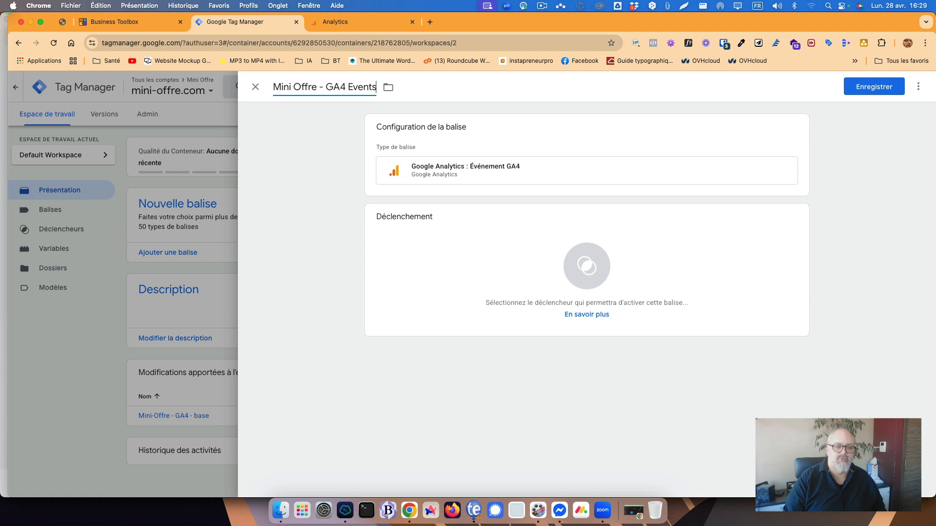
pyautogui.write('-')
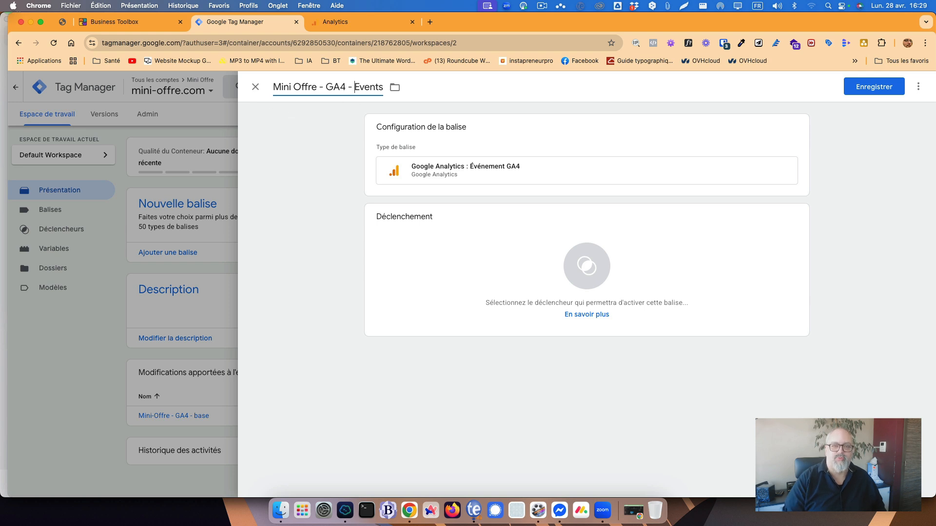
# - Set the event tag's measurement ID to G-D5FZM910WB and its event name to the {{Event}} variable
pyautogui.click(570, 173)
pyautogui.click(418, 232)
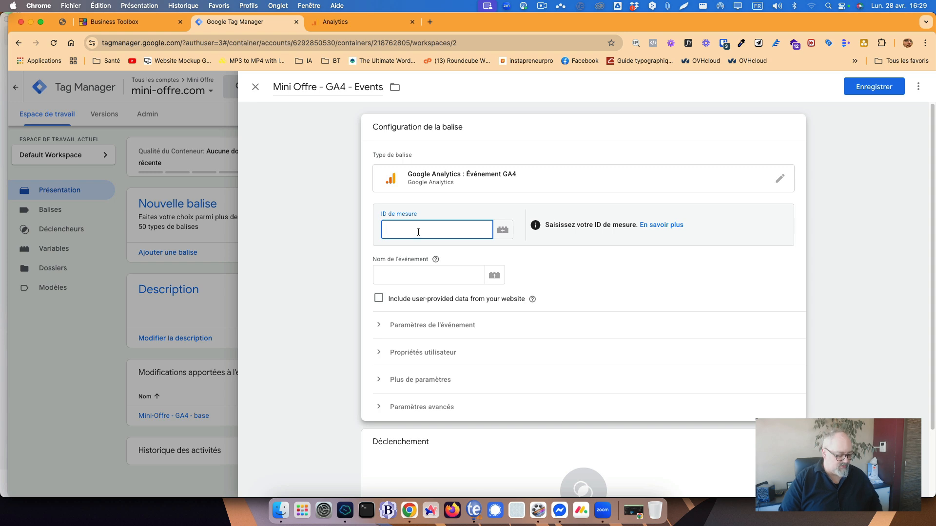
pyautogui.write('G-D5FZM910WB')
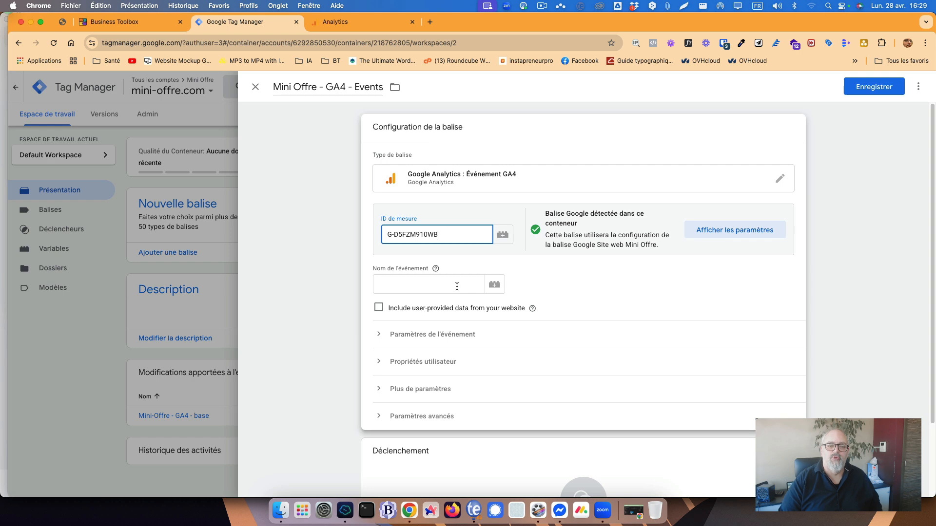
pyautogui.click(494, 284)
pyautogui.click(284, 132)
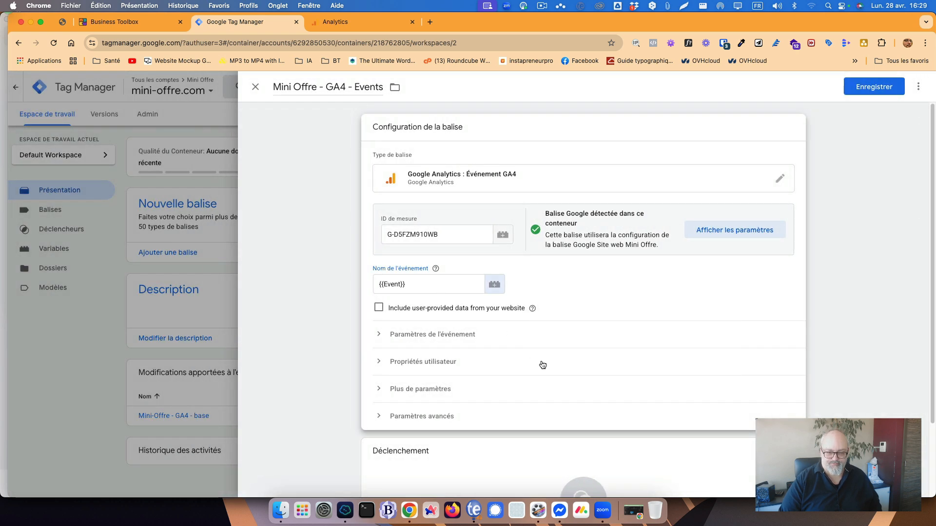
# - Assign the "All Pages" trigger to the event tag and save it
pyautogui.scroll(-3, 543, 365)
pyautogui.click(675, 411)
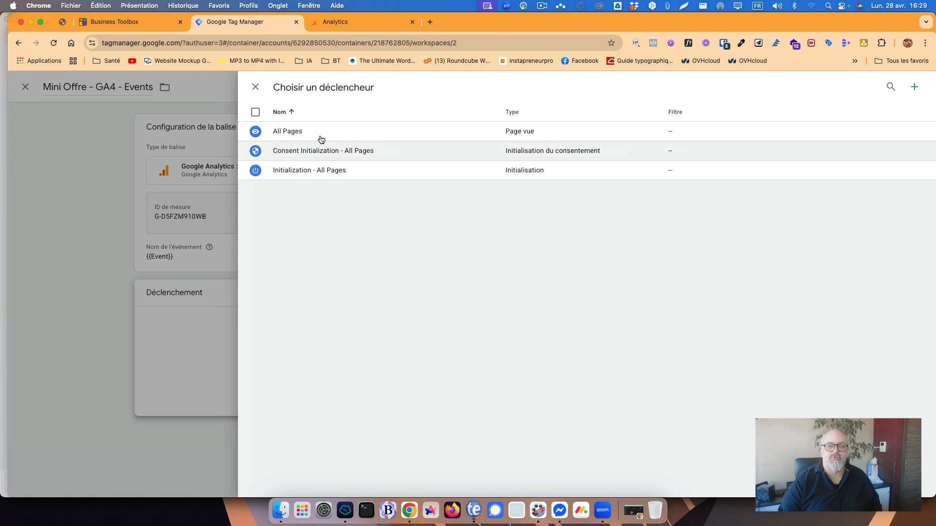
pyautogui.click(306, 131)
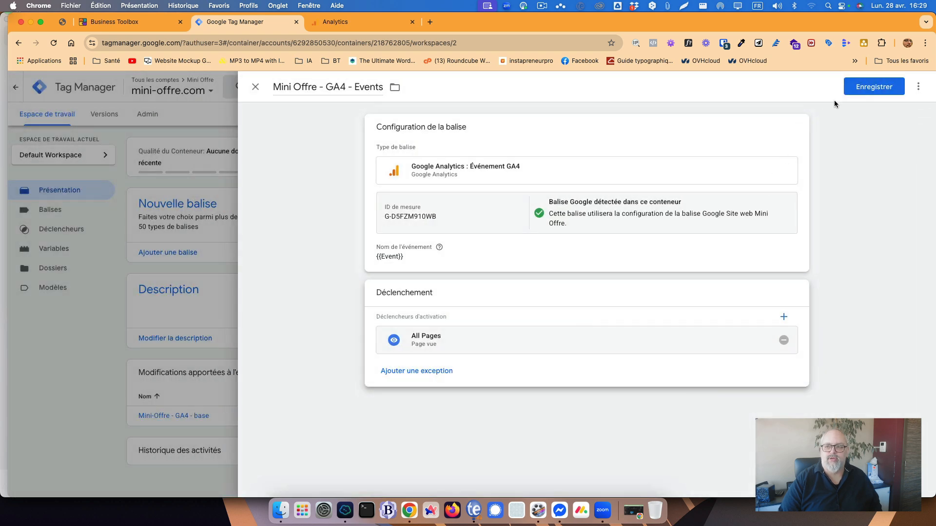
pyautogui.click(874, 87)
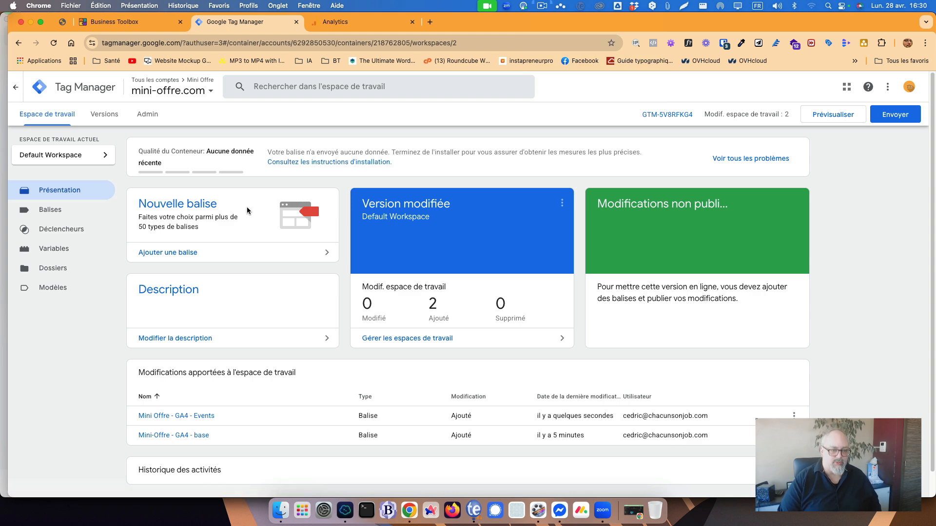
# - Start a new tag and open the community template gallery to choose its type
pyautogui.click(185, 252)
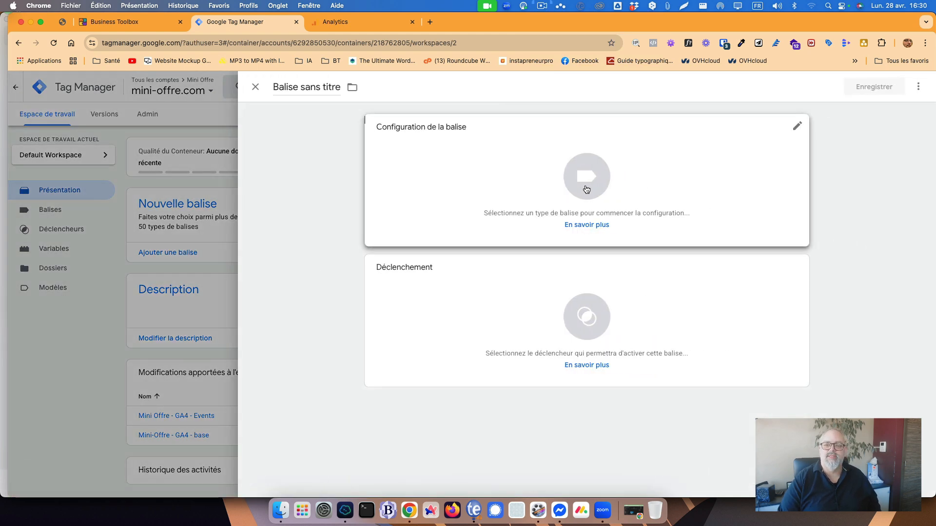
pyautogui.click(586, 190)
pyautogui.scroll(-10, 810, 342)
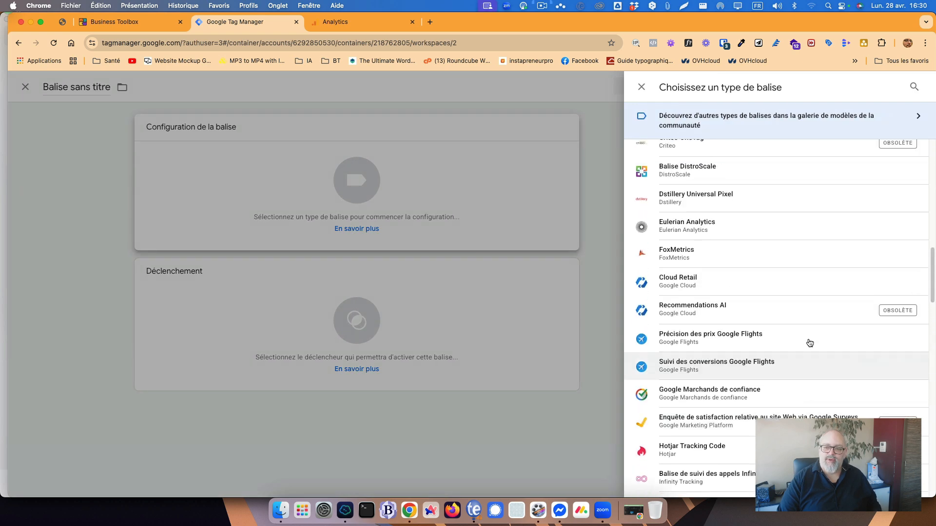
pyautogui.scroll(10, 810, 343)
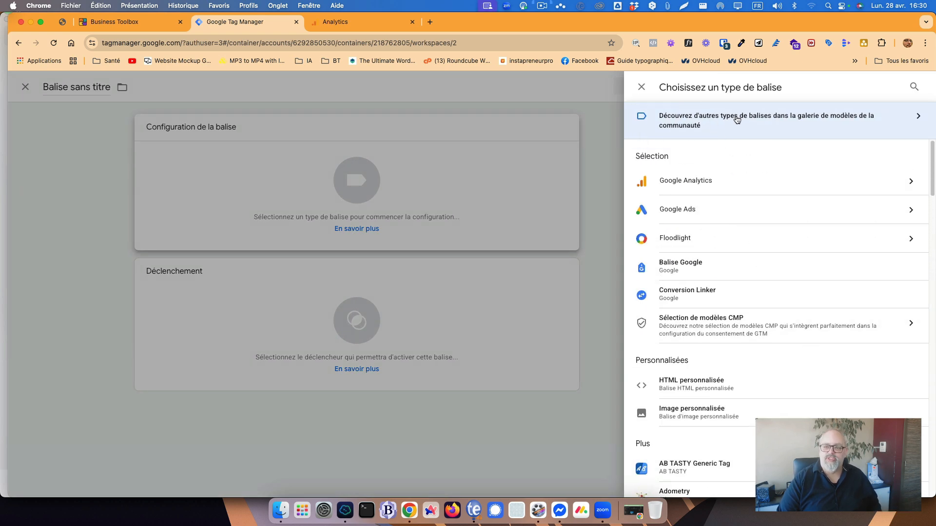
pyautogui.click(816, 118)
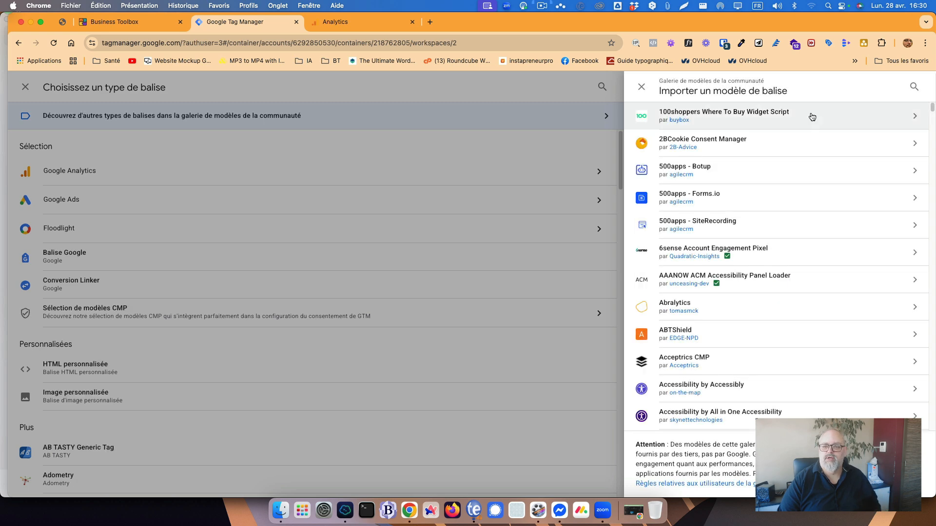
pyautogui.scroll(-15, 850, 296)
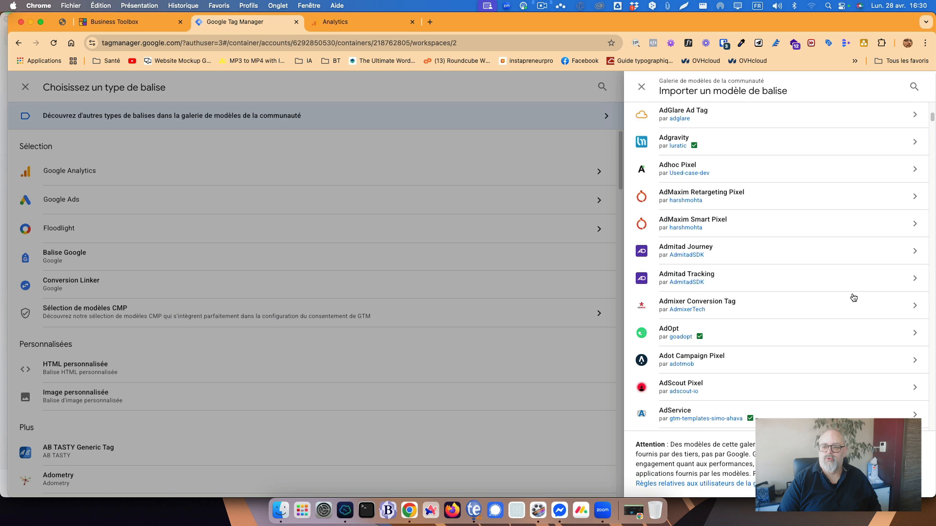
pyautogui.scroll(15, 850, 297)
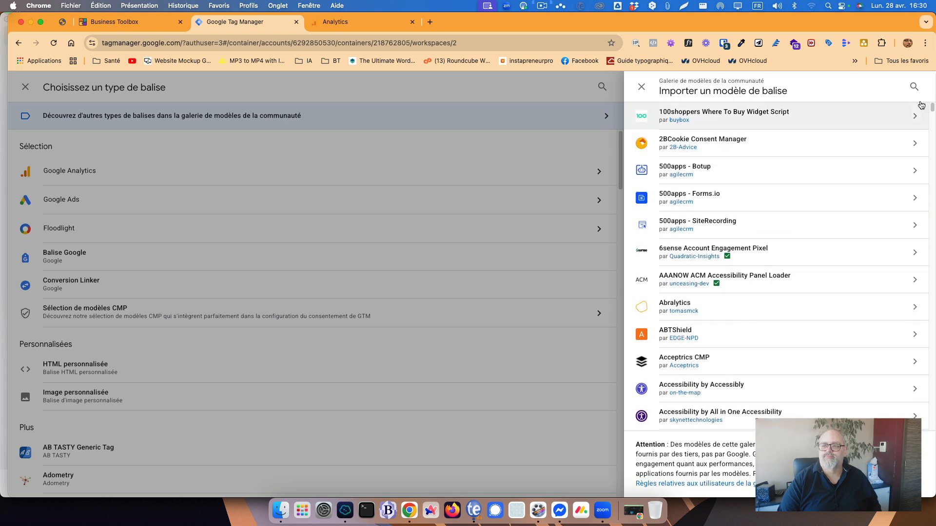
# - Search the template gallery for "facebook" and add the Facebook Pixel template by facebookarchive to the workspace
pyautogui.click(913, 88)
pyautogui.write('facebokk')
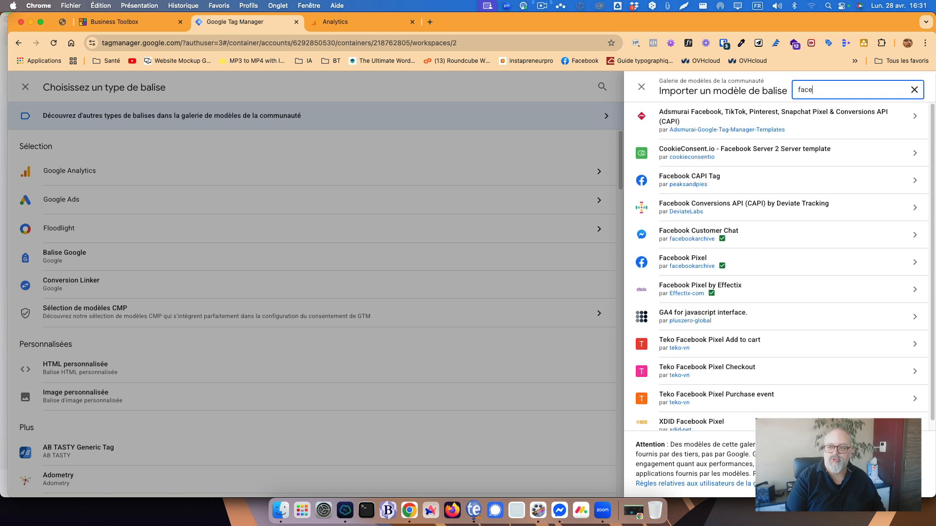
pyautogui.press('BackSpace')
pyautogui.press('BackSpace')
pyautogui.write('ok')
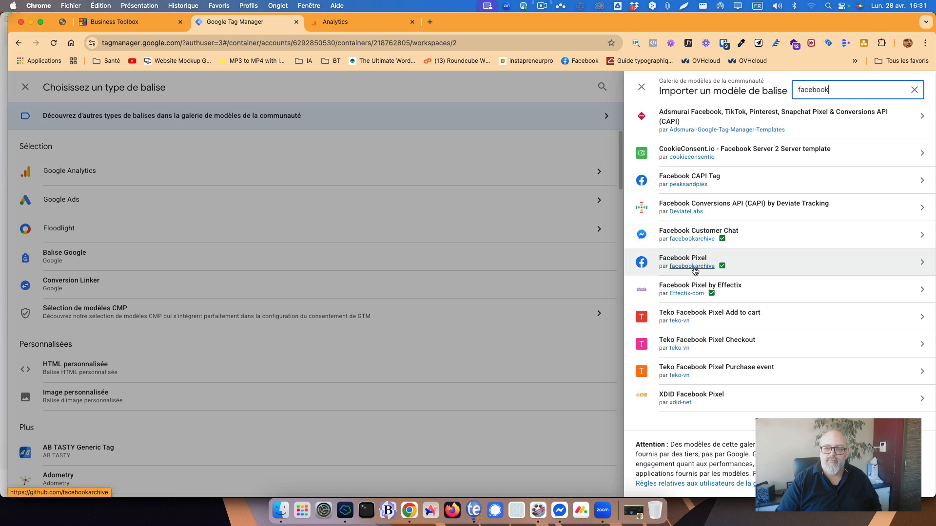
pyautogui.click(767, 261)
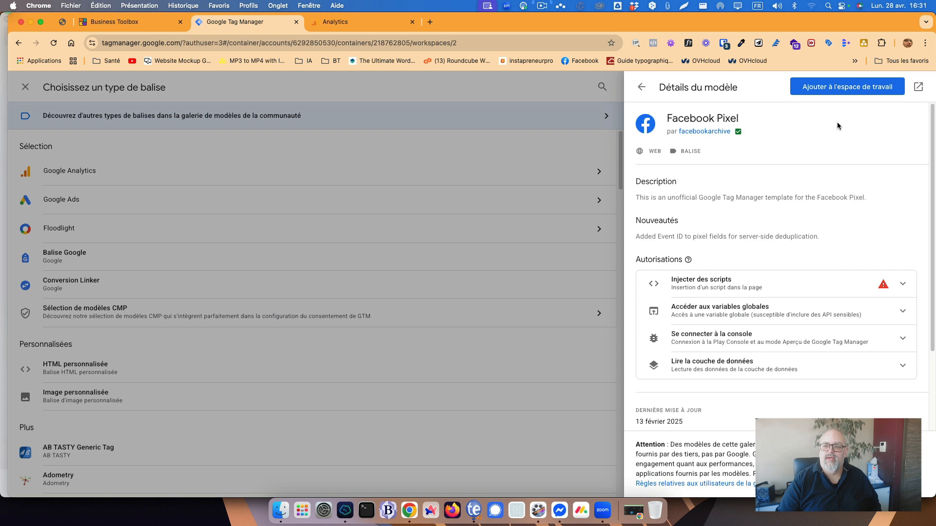
pyautogui.moveTo(882, 288)
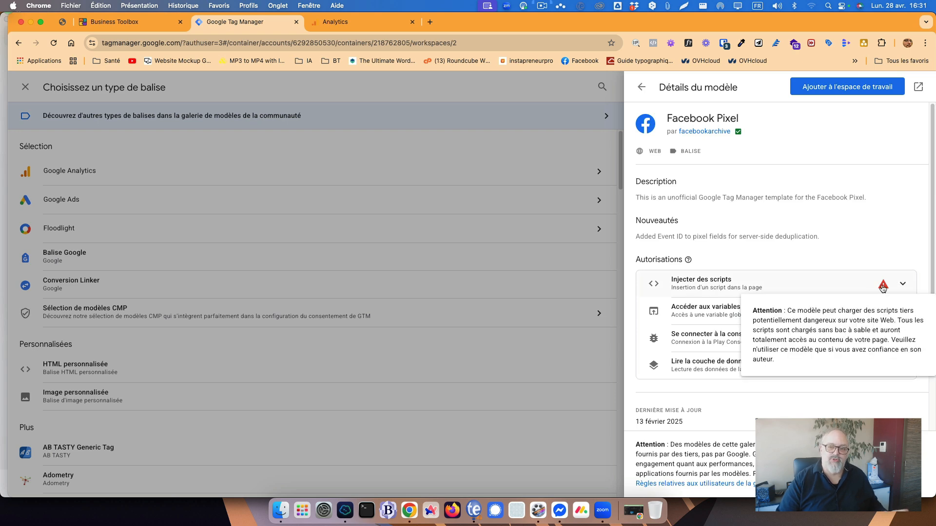
pyautogui.click(852, 88)
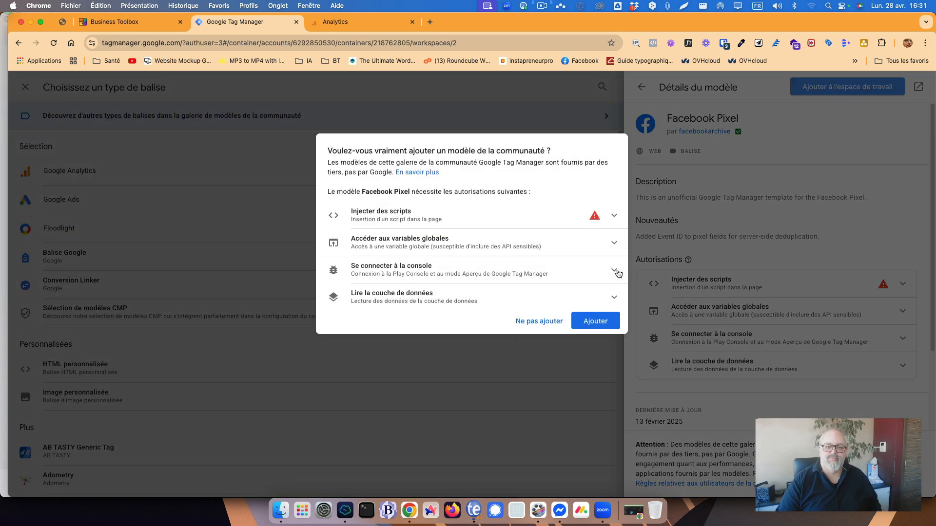
pyautogui.click(604, 323)
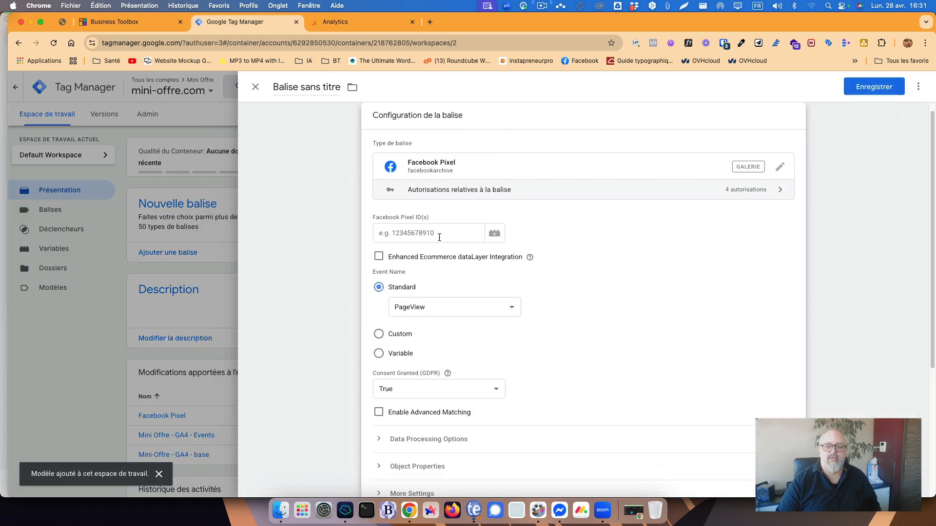
pyautogui.click(439, 237)
pyautogui.press('super+v')
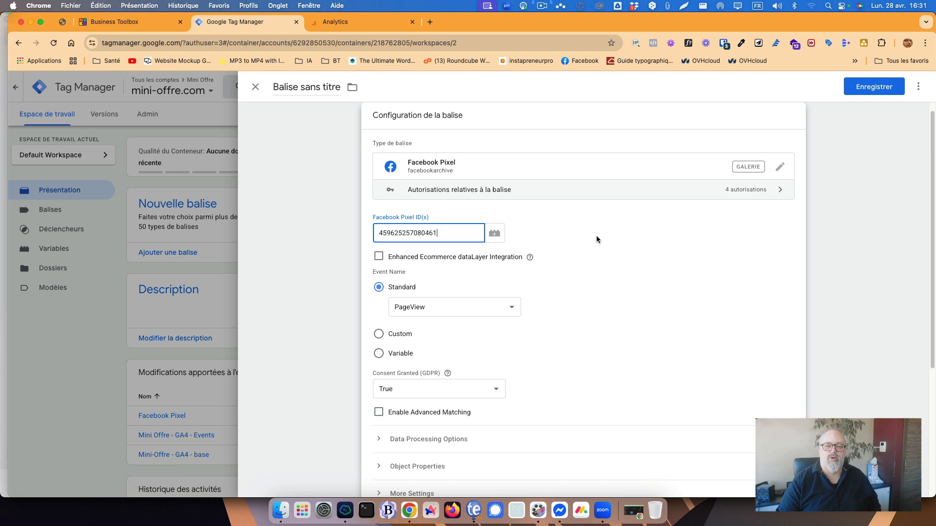
pyautogui.scroll(-2, 606, 279)
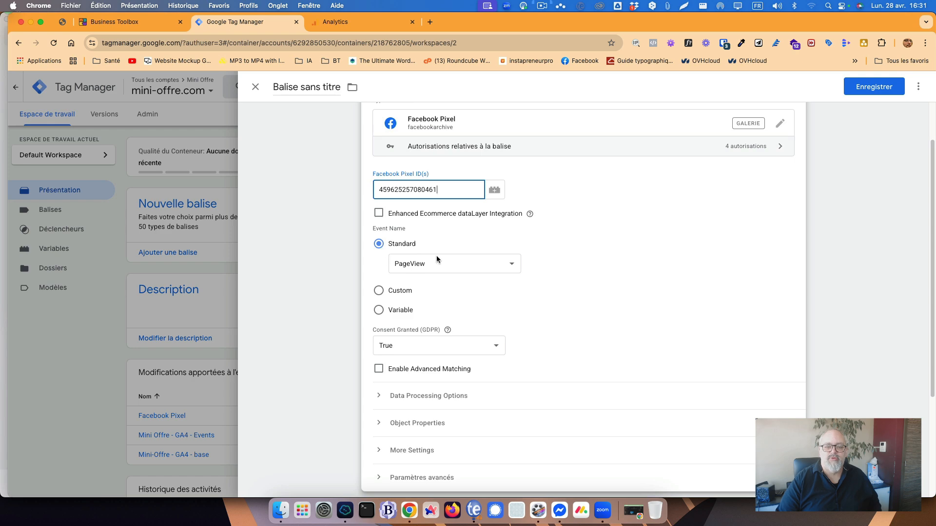
pyautogui.scroll(-5, 629, 315)
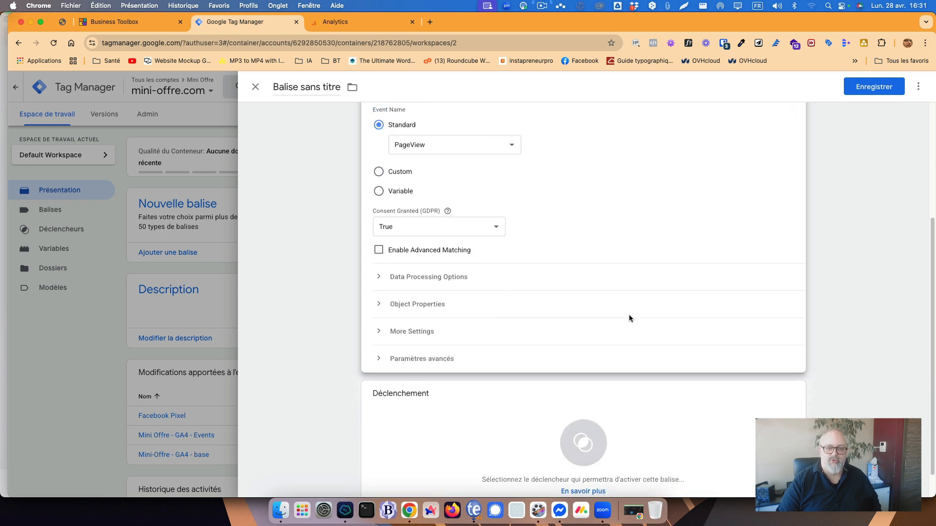
pyautogui.click(645, 420)
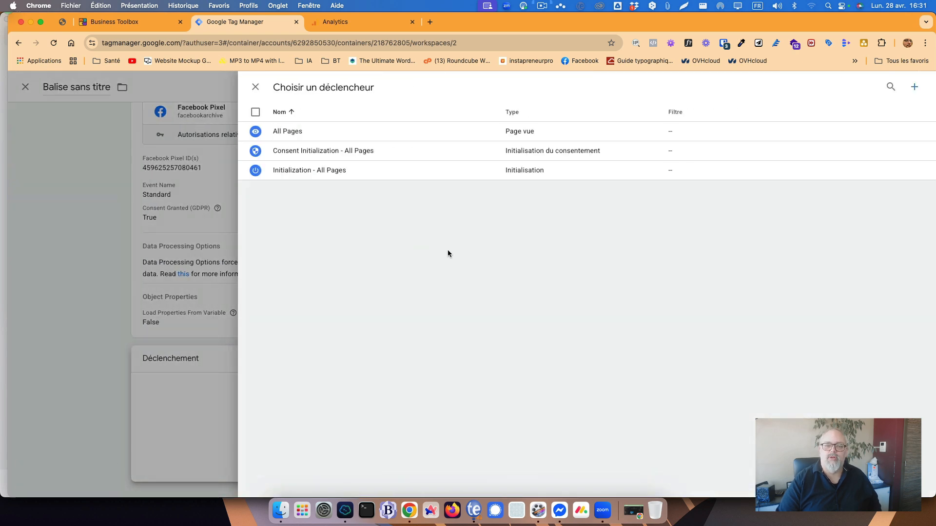
pyautogui.click(300, 131)
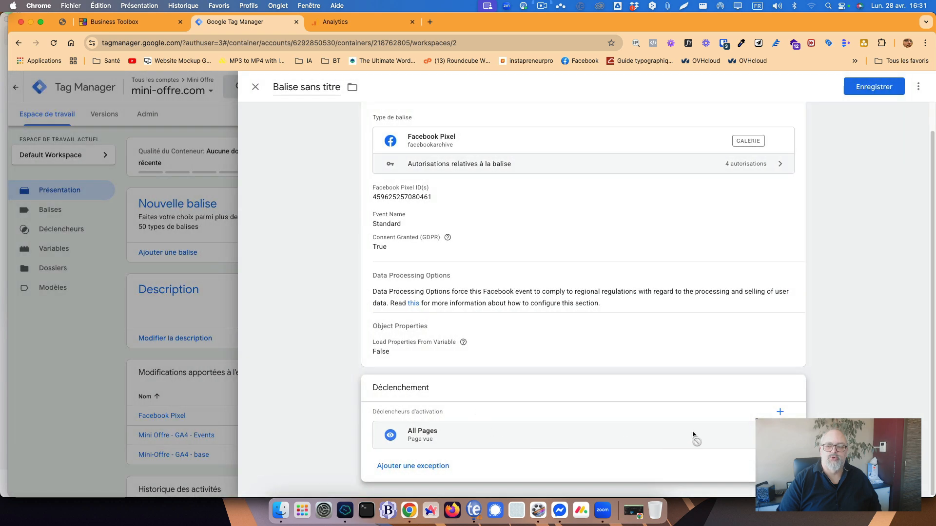
# - Name the Facebook Pixel tag "Mini Offre - FB - PageView" and save it
pyautogui.tripleClick(318, 89)
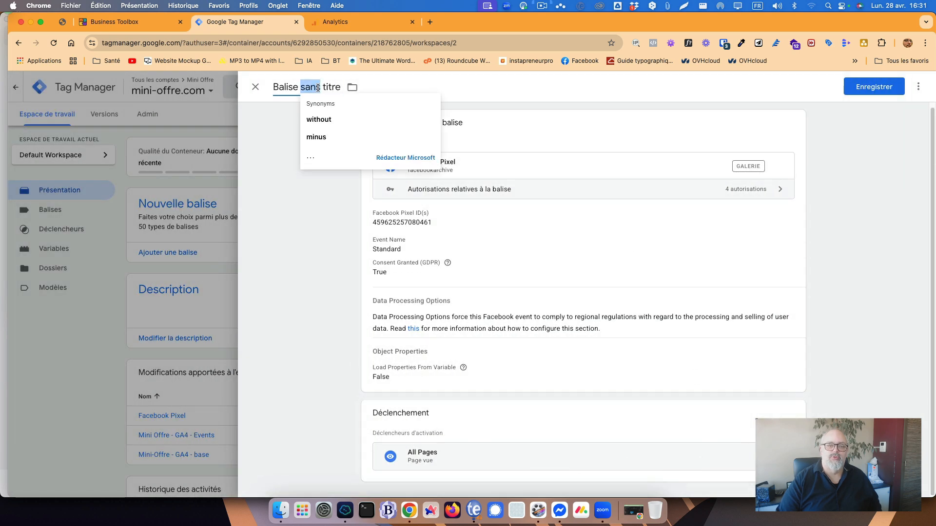
pyautogui.write('Mini ')
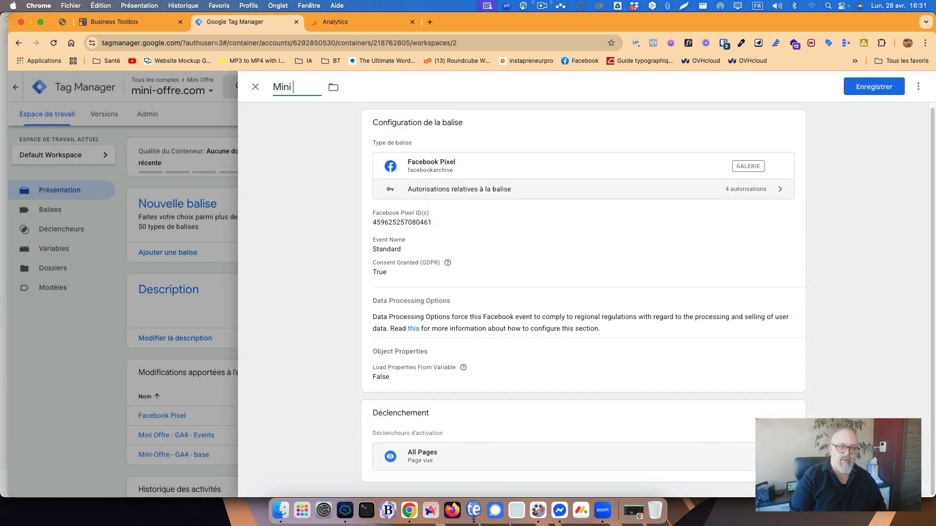
pyautogui.write('Offre -')
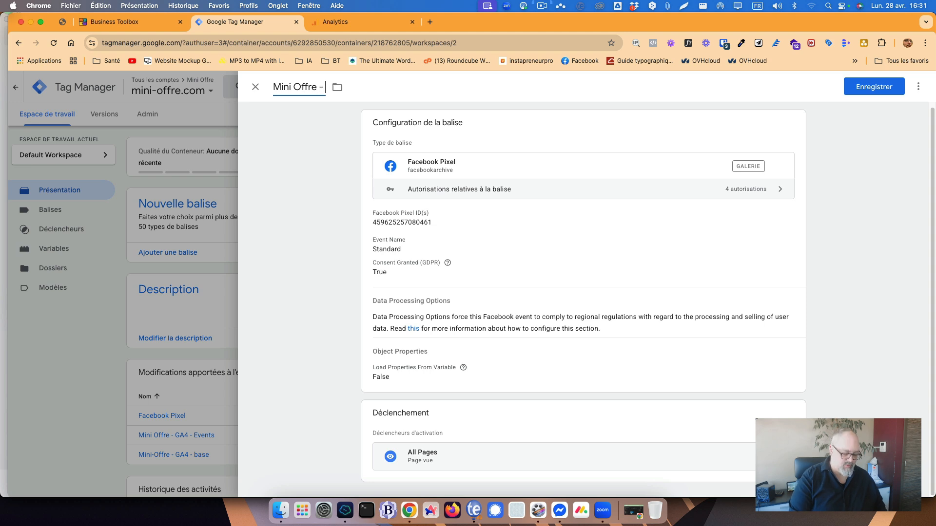
pyautogui.write(' FB - PageBVie')
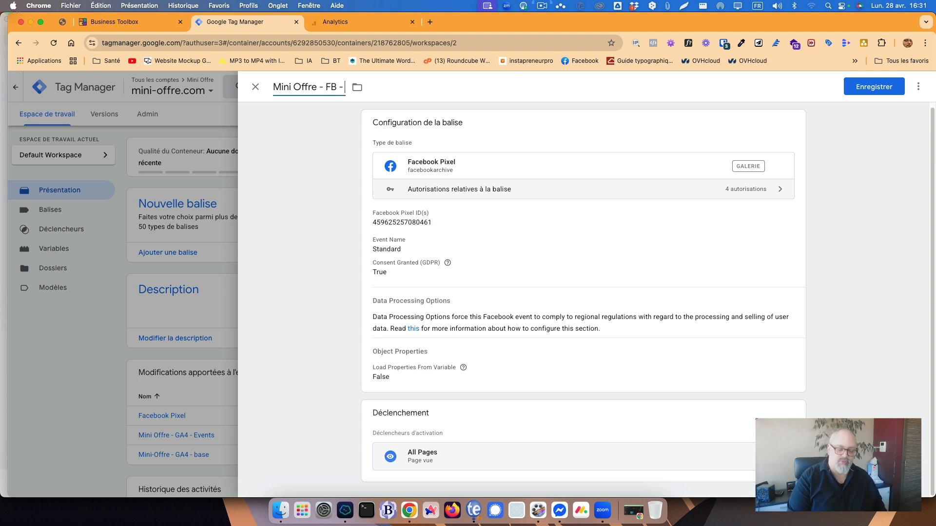
pyautogui.press('BackSpace')
pyautogui.press('BackSpace')
pyautogui.press('BackSpace')
pyautogui.press('BackSpace')
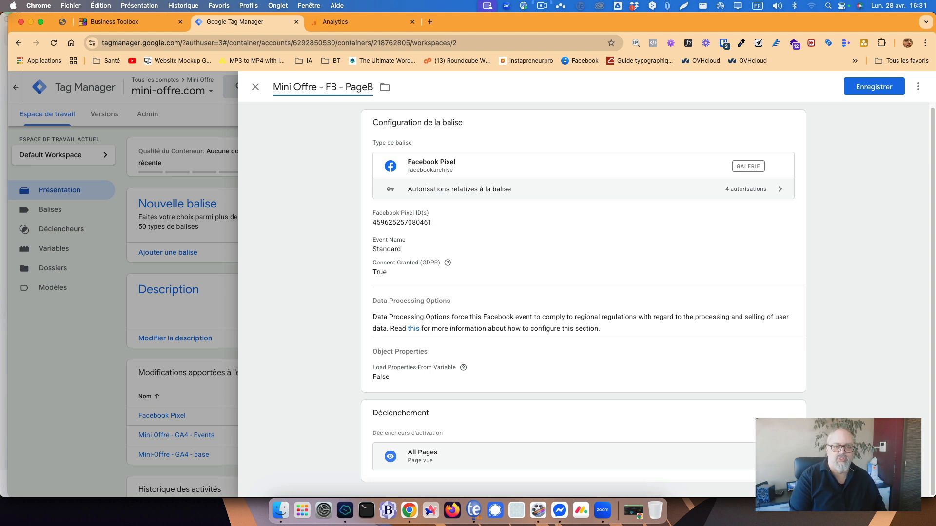
pyautogui.write('View')
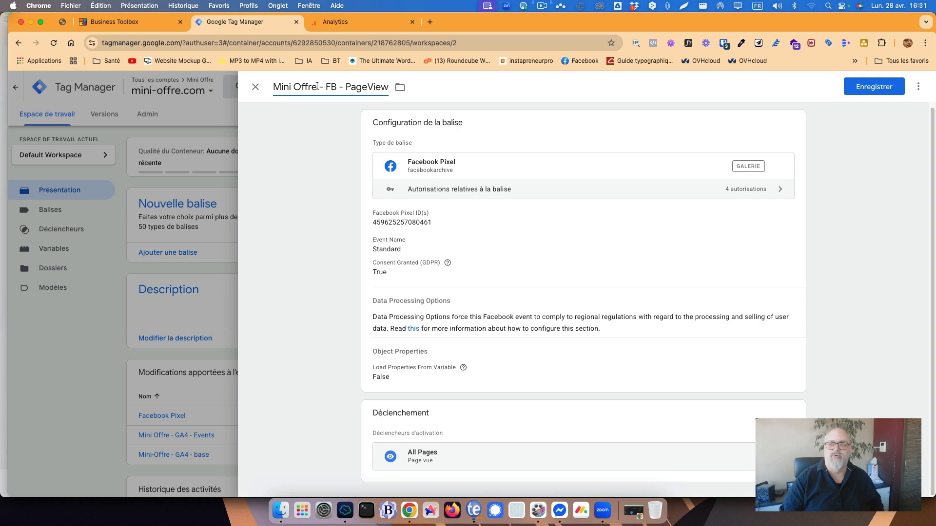
pyautogui.click(881, 86)
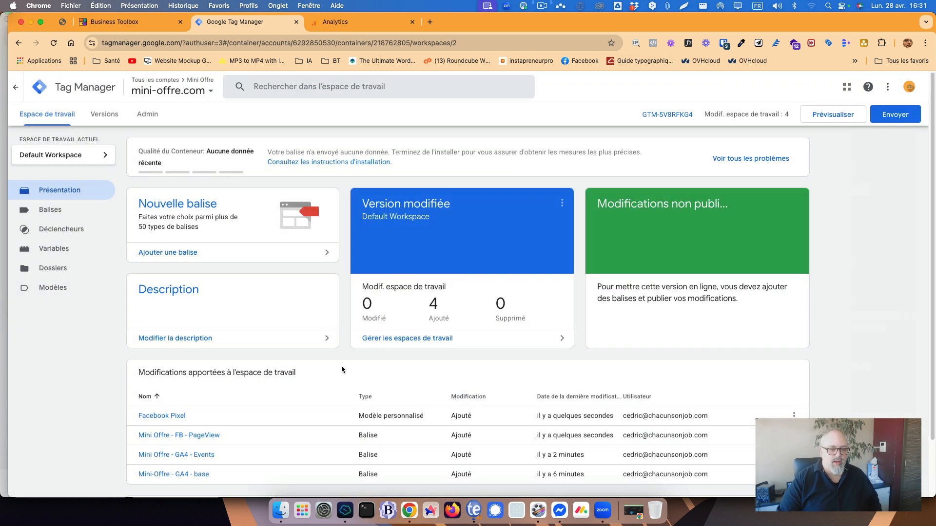
# - Publish the workspace changes to the Live environment as a version named "GA4 + FB Pixel" and close the version's details
pyautogui.scroll(-1, 868, 343)
pyautogui.scroll(-2, 867, 344)
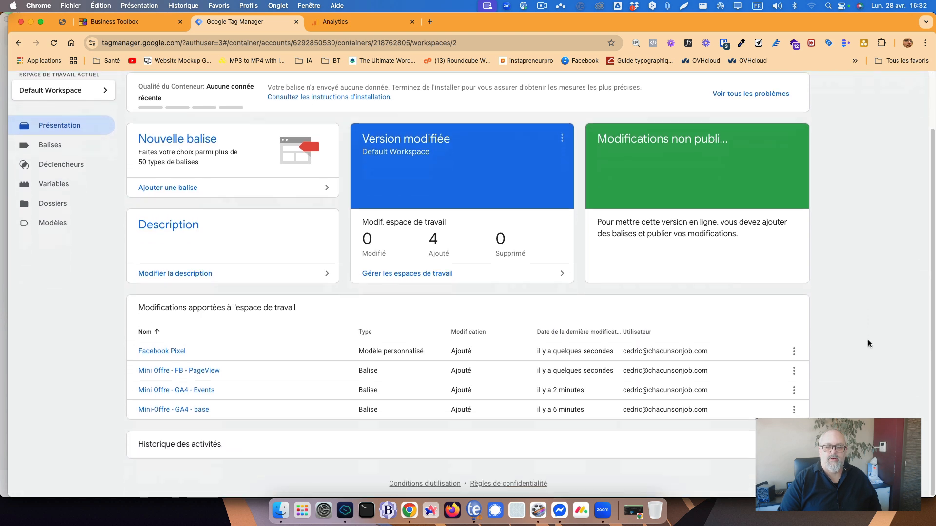
pyautogui.scroll(2, 867, 344)
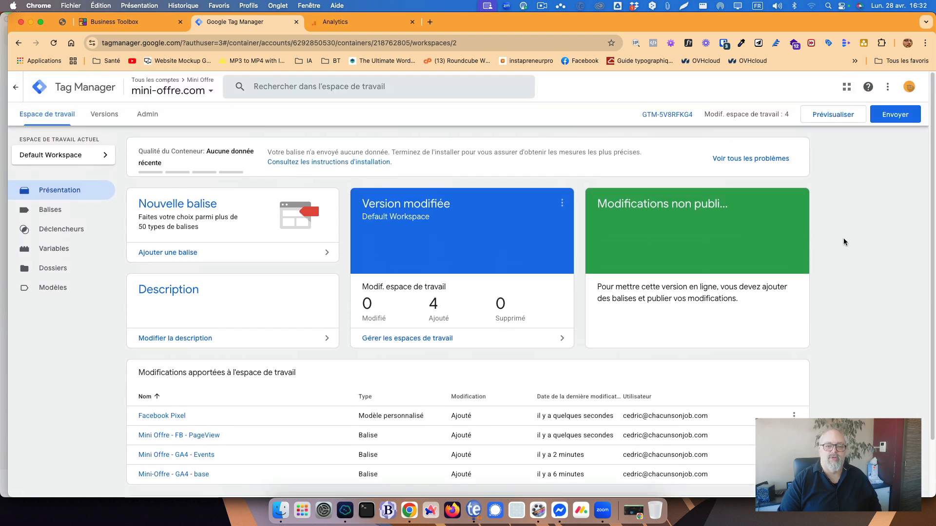
pyautogui.click(901, 114)
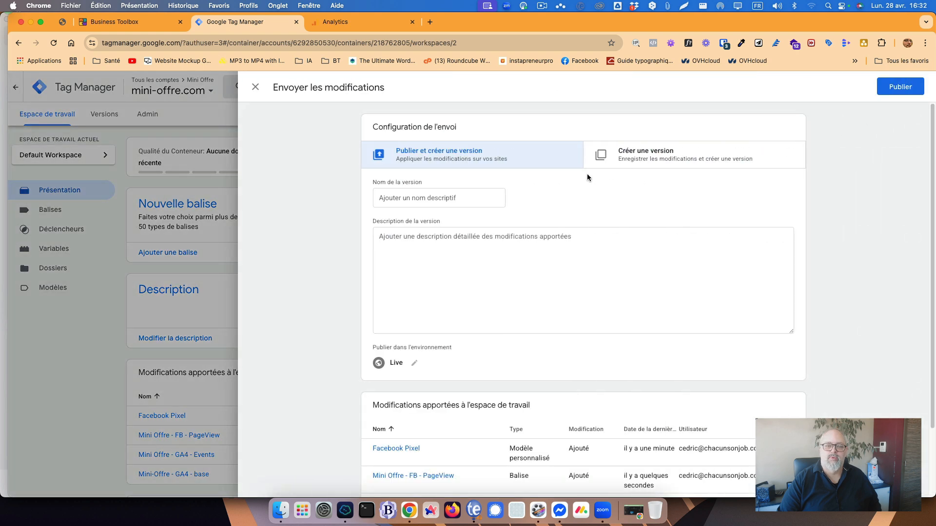
pyautogui.click(473, 200)
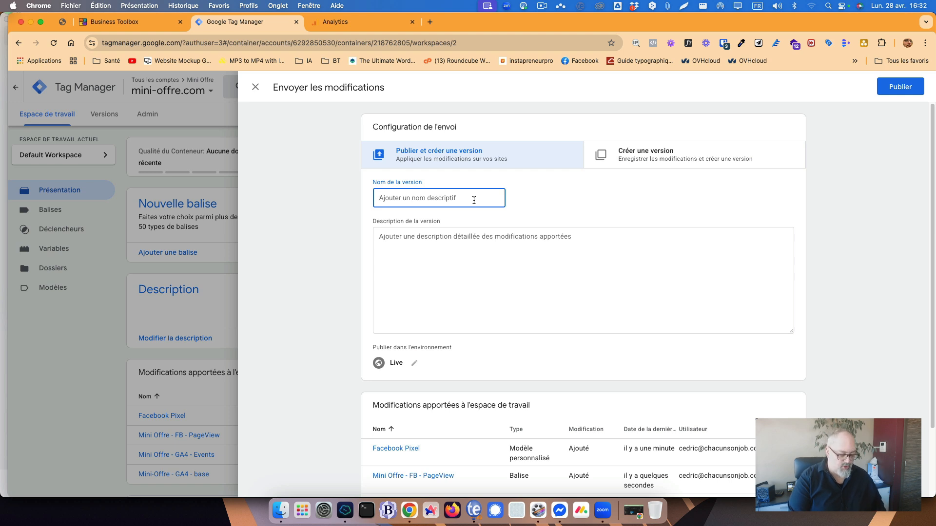
pyautogui.write('GA4 + ')
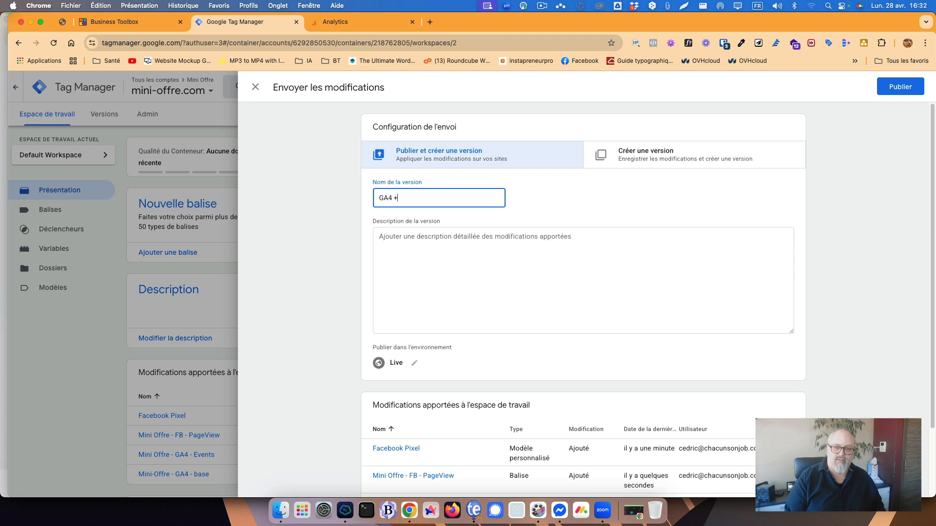
pyautogui.write('FB')
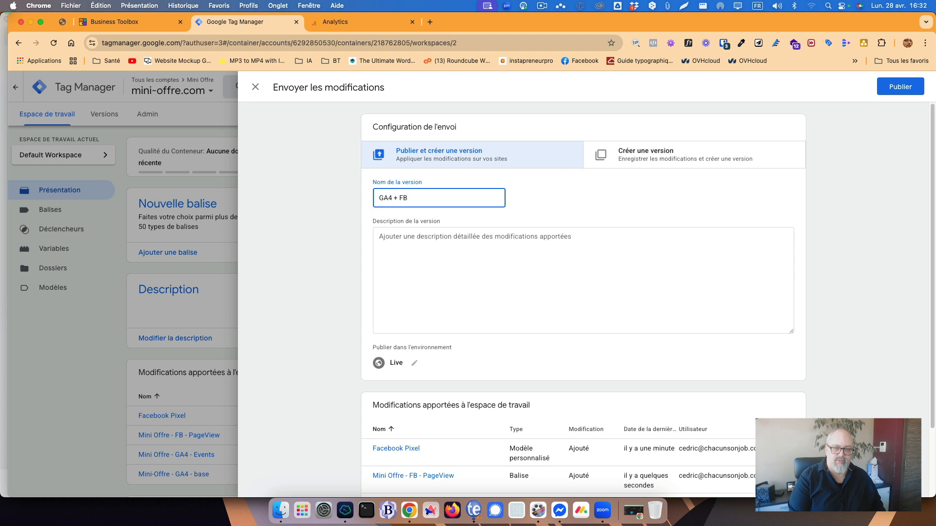
pyautogui.write(' Pixel')
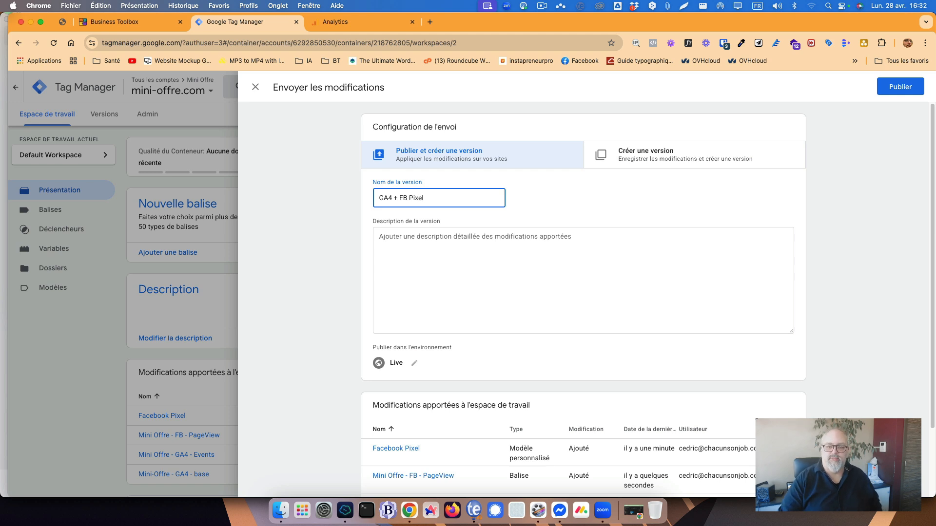
pyautogui.click(898, 87)
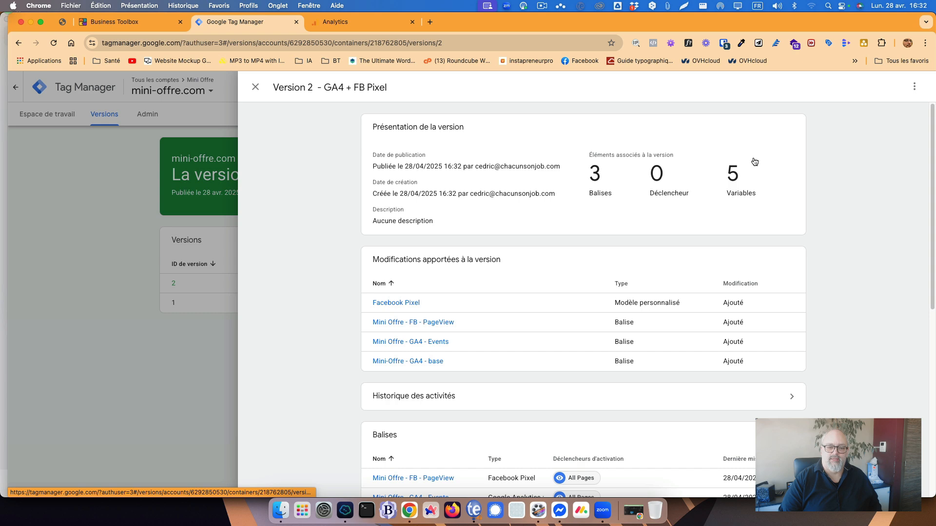
pyautogui.click(256, 87)
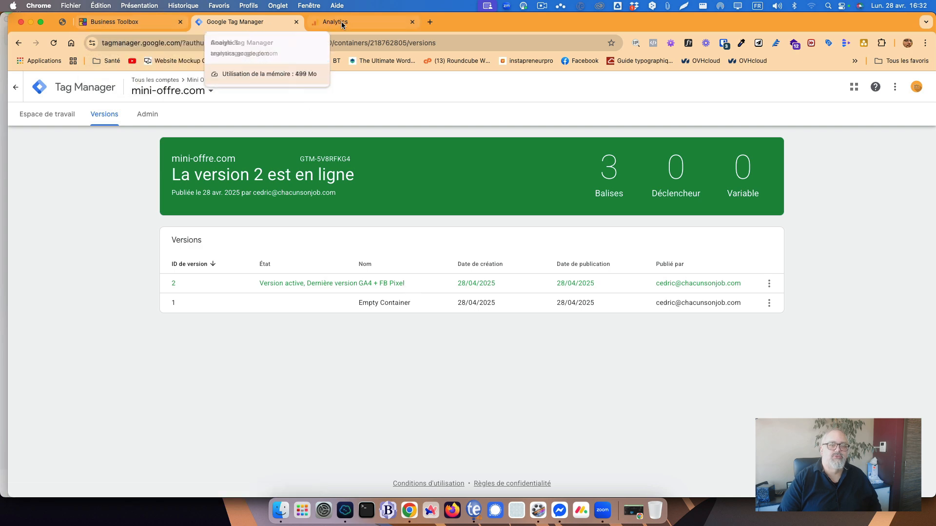
# - Open the mini-offre.com website in a new browser tab
pyautogui.click(431, 21)
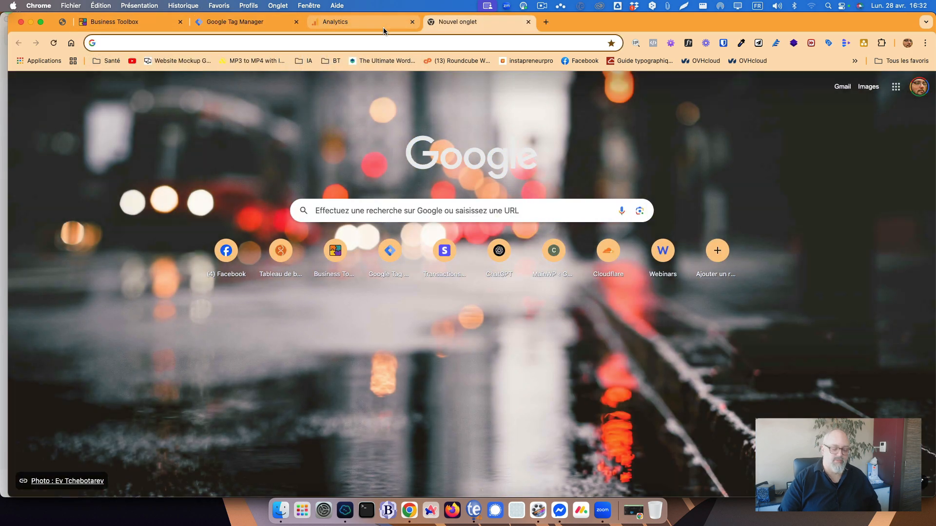
pyautogui.write('min')
pyautogui.press('Return')
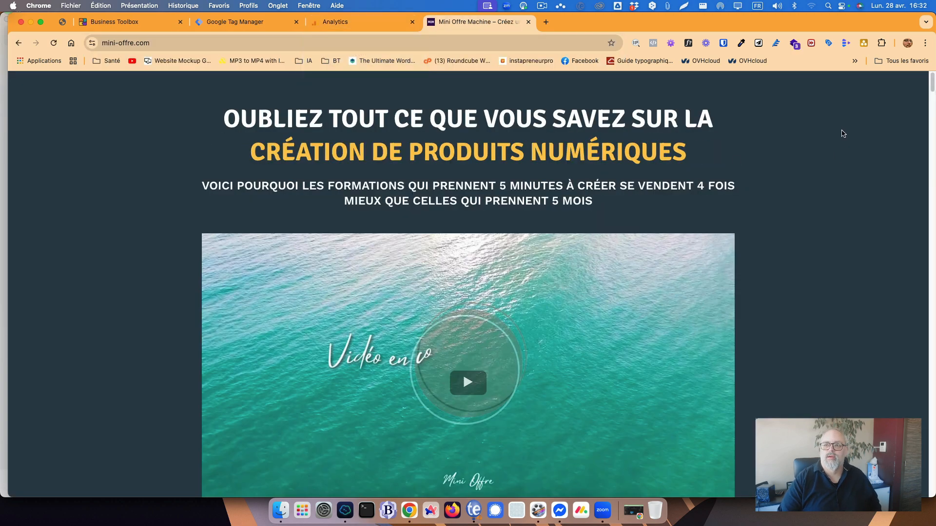
# - Check which Meta pixels and events fire on mini-offre.com with Meta Pixel Helper, and close its report
pyautogui.click(654, 43)
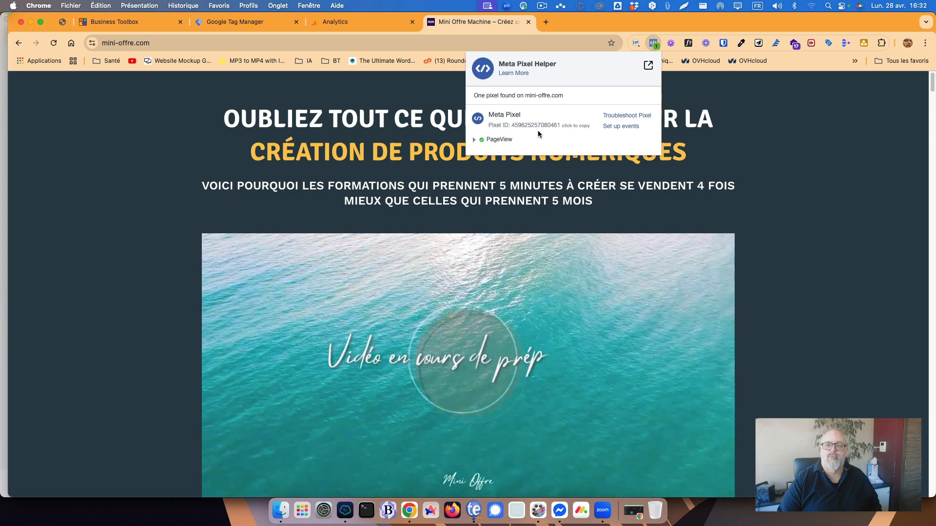
pyautogui.click(652, 41)
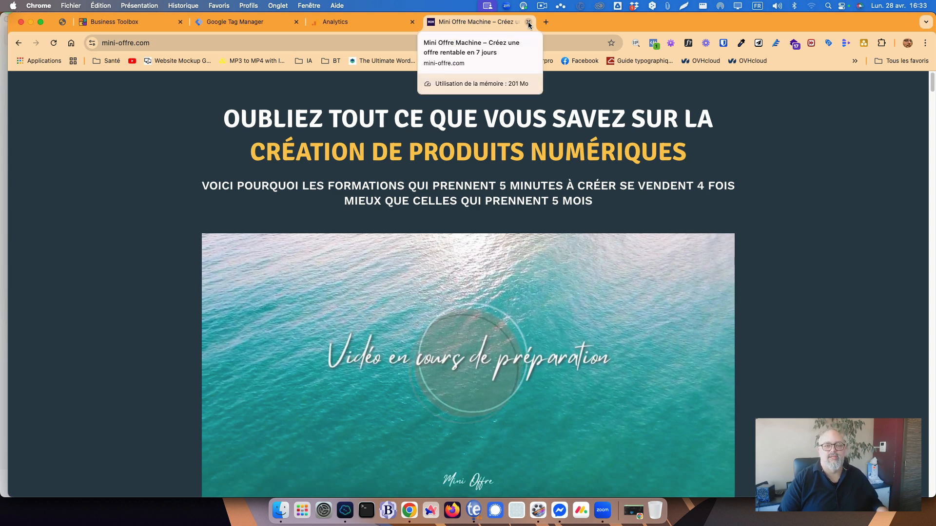
# - Switch to Google Analytics, test the manual Google tag installation for the site, check the result and close the tag configuration
pyautogui.click(379, 24)
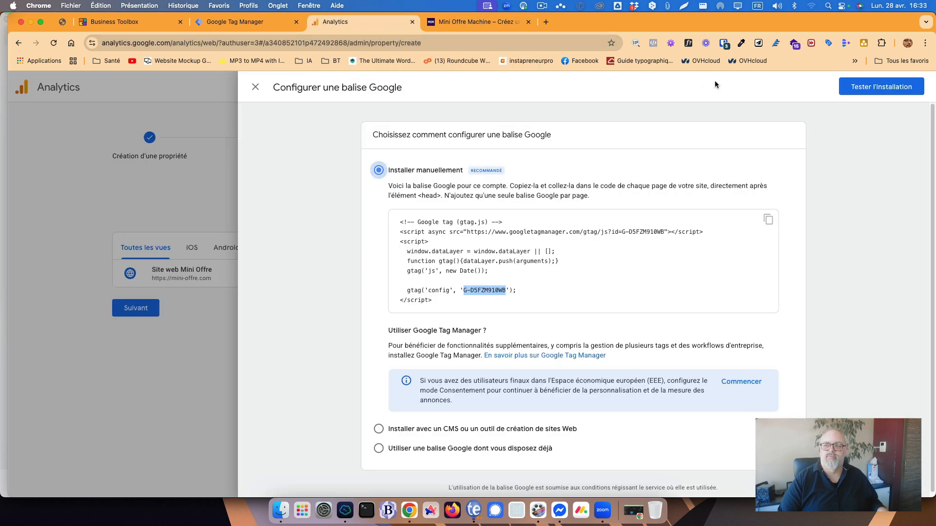
pyautogui.click(872, 90)
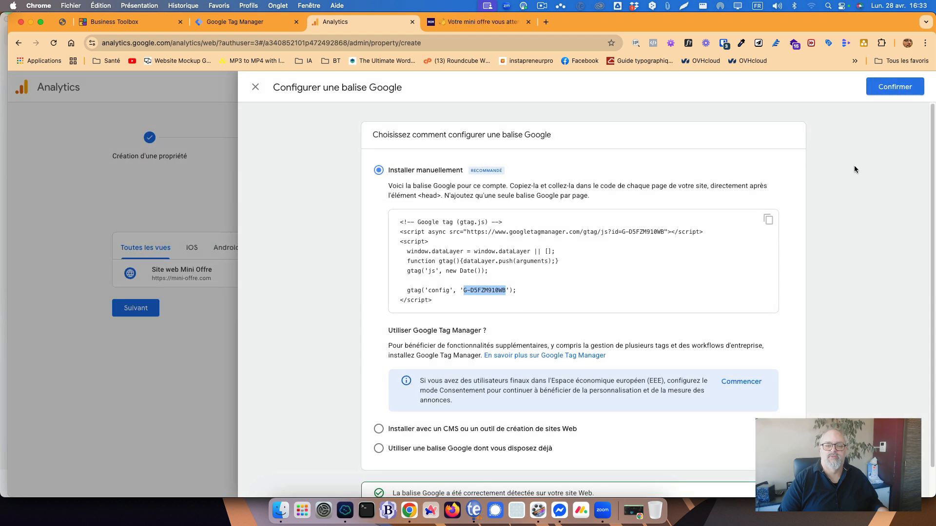
pyautogui.scroll(-2, 863, 276)
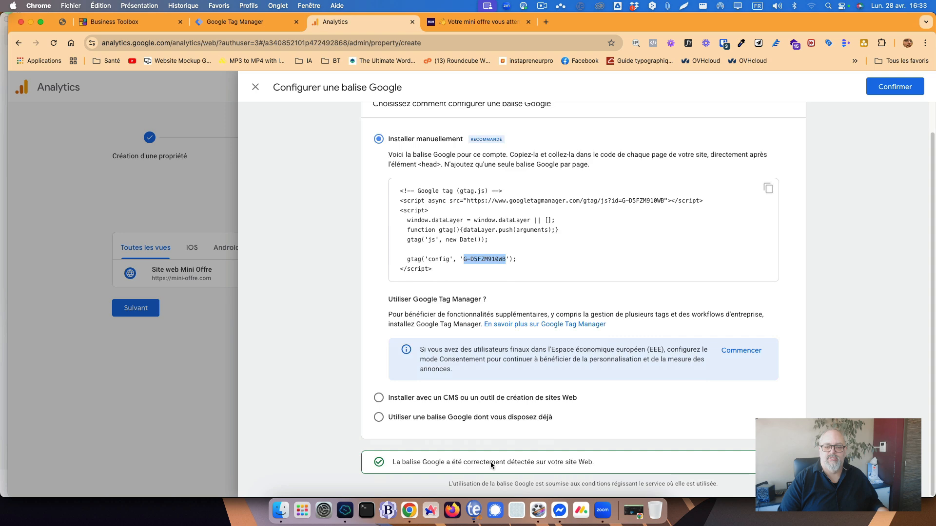
pyautogui.click(255, 88)
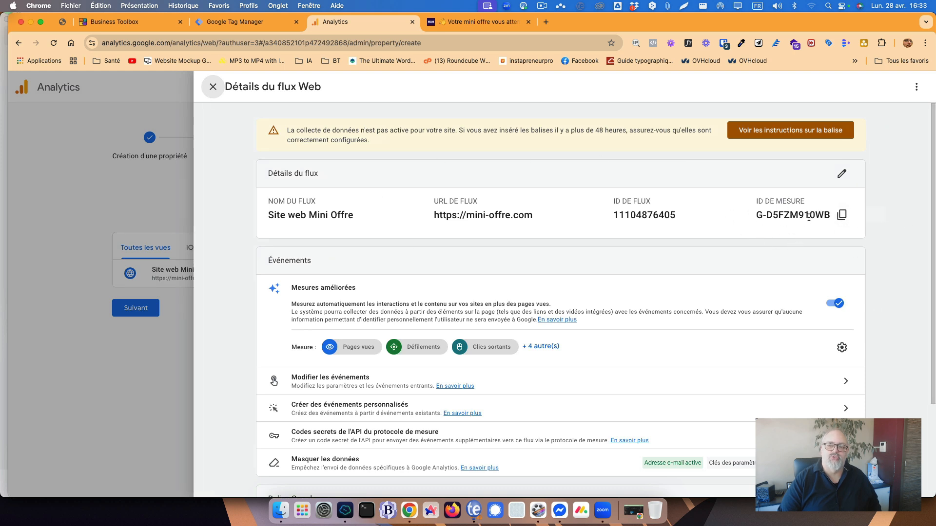
# - Review the details of the "Site web Mini Offre" web stream, including its events and Google tag settings, and close them
pyautogui.scroll(-4, 788, 309)
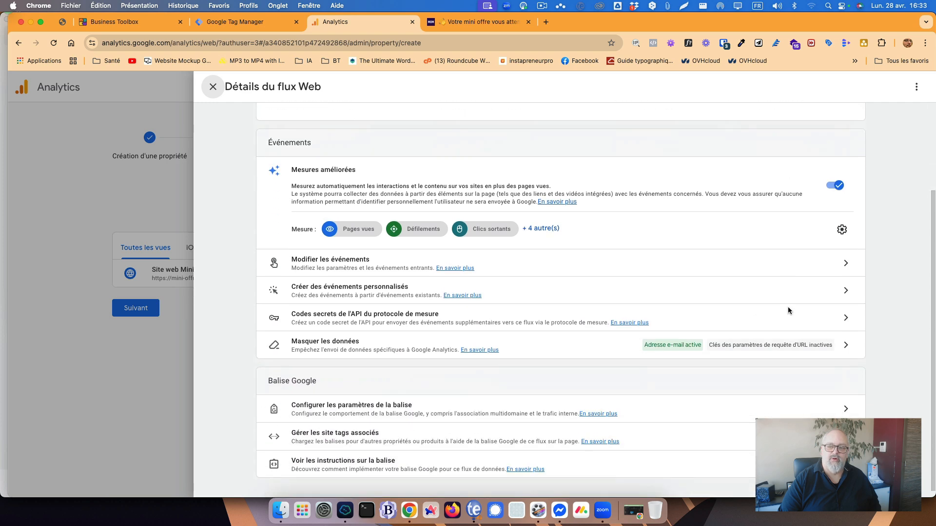
pyautogui.scroll(4, 787, 309)
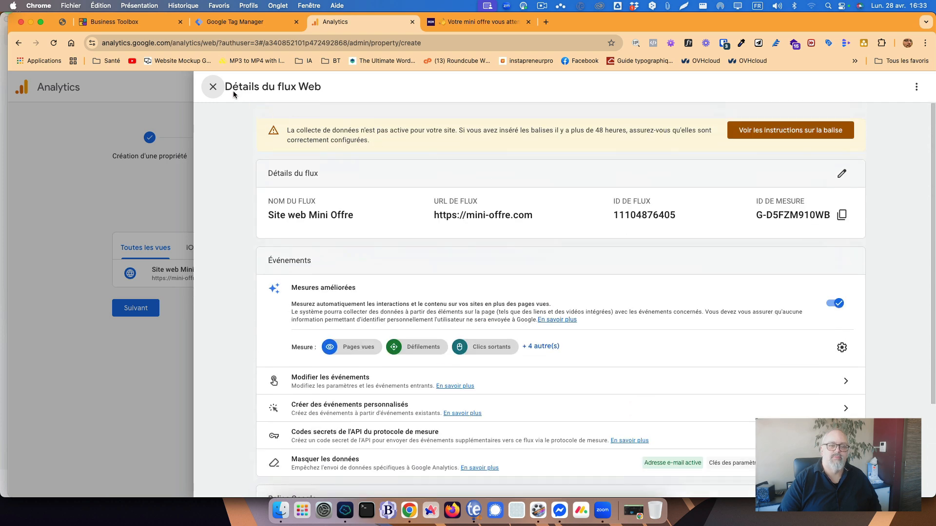
pyautogui.click(213, 87)
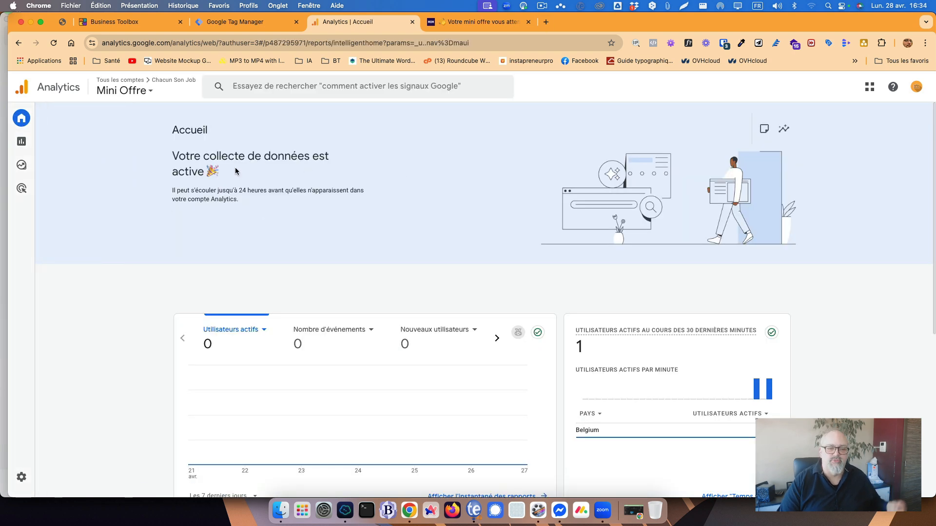
# - Look over the Mini Offre property's Analytics home page for its data collection status and active users
pyautogui.scroll(-6, 814, 372)
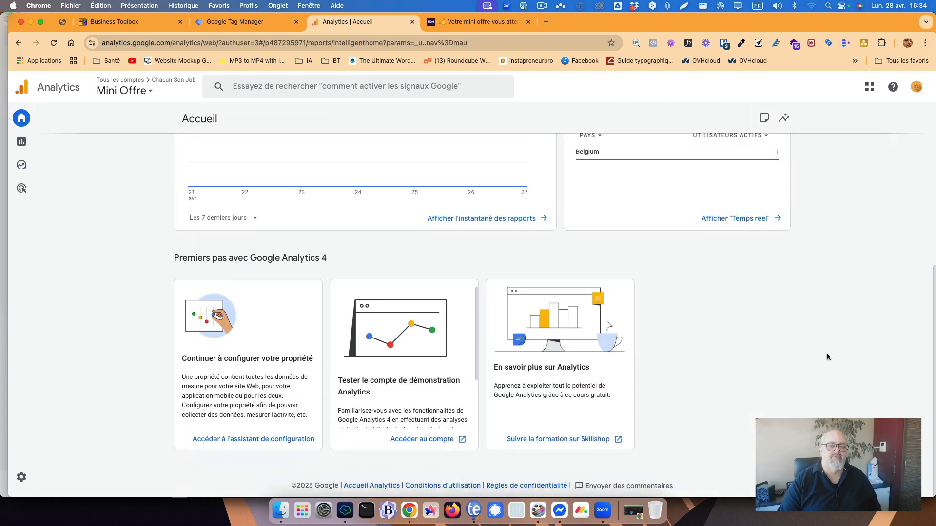
pyautogui.scroll(6, 826, 353)
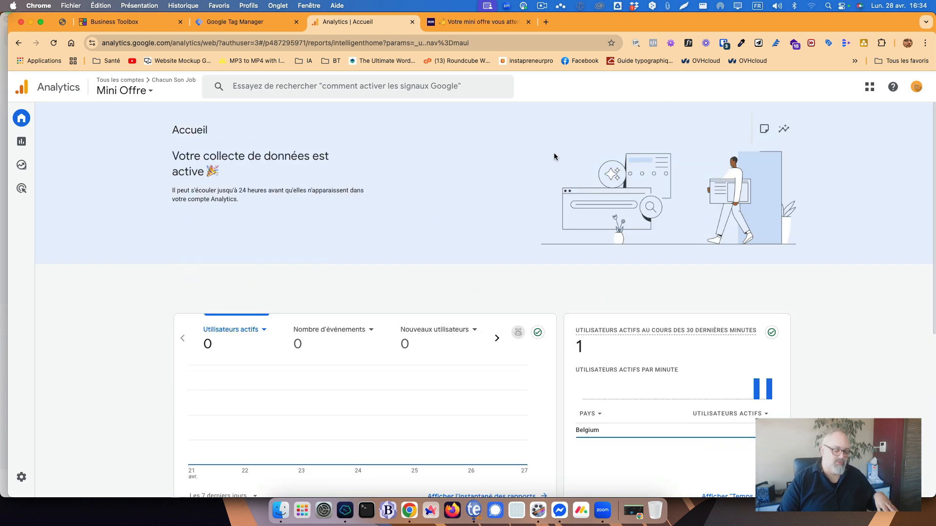